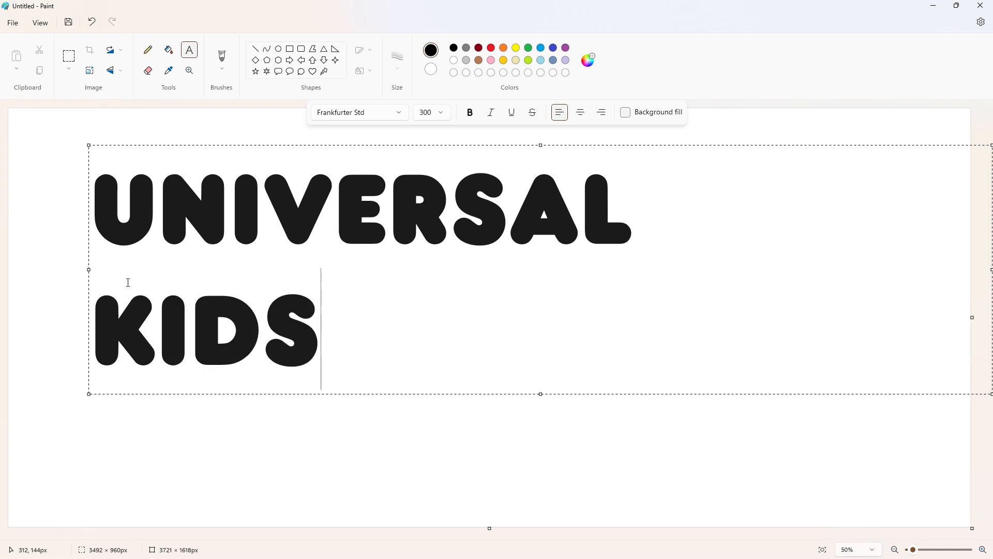
- Indent KIDS so it sits centred beneath UNIVERSAL, and reposition the two-line text lower on the canvas
click(98, 288)
drag(89, 146, 102, 156)
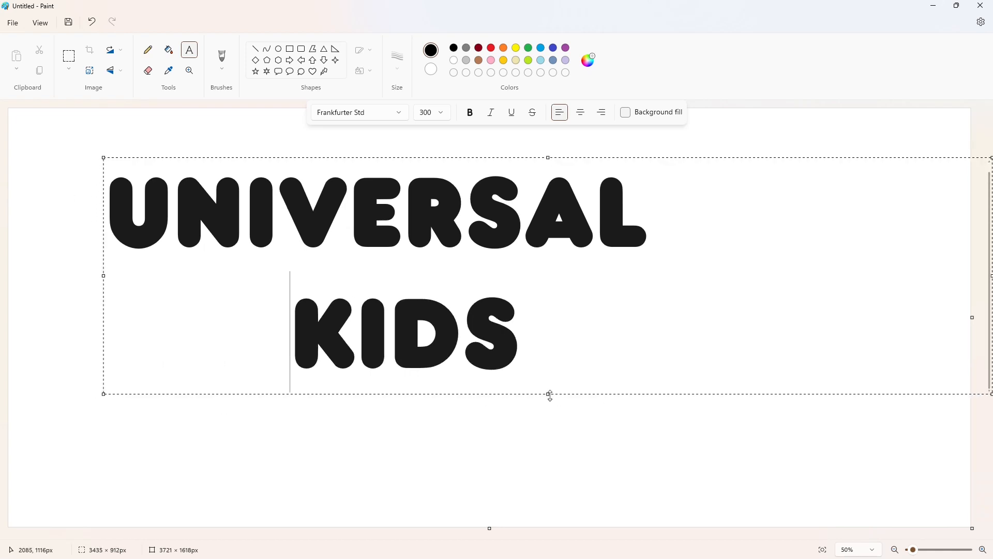
drag(548, 395, 548, 488)
drag(103, 156, 115, 208)
click(79, 229)
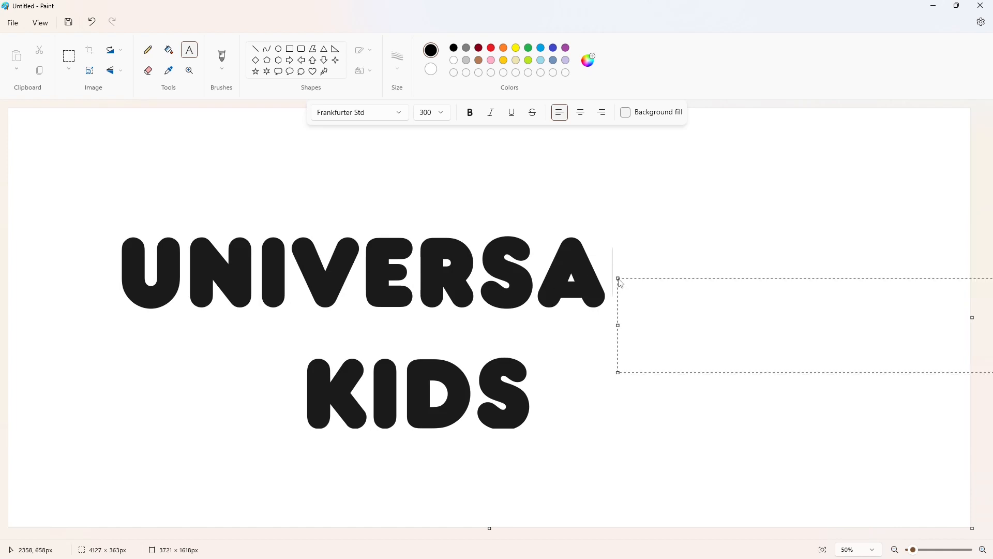
- Select and copy the stray L that wrapped below the end of UNIVERSA
click(68, 55)
drag(619, 285, 734, 445)
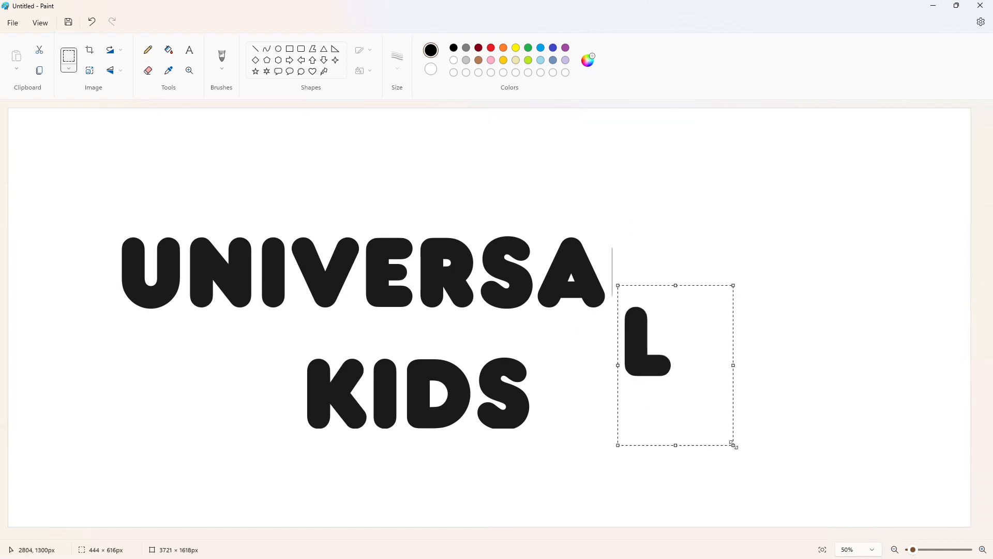
click(149, 70)
click(291, 51)
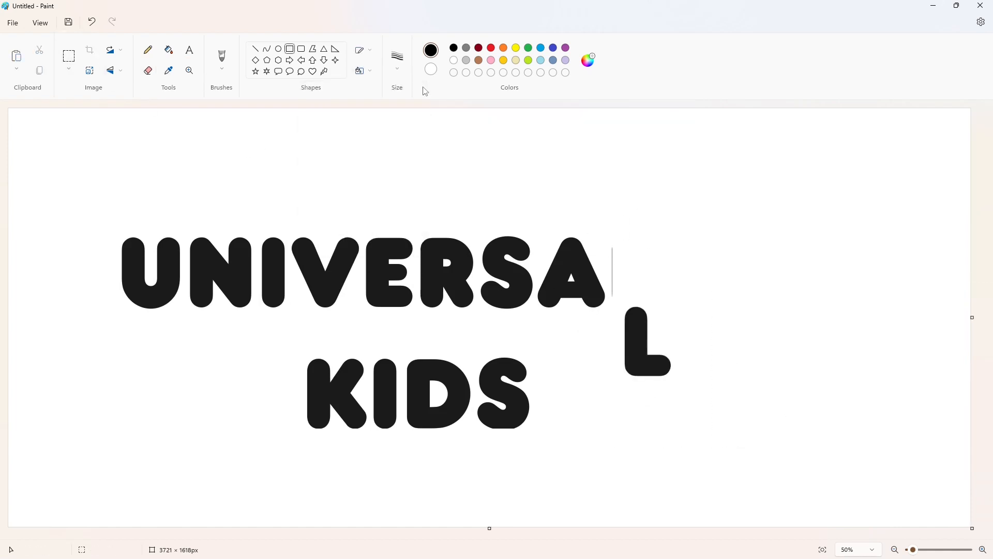
click(69, 55)
drag(615, 284, 748, 437)
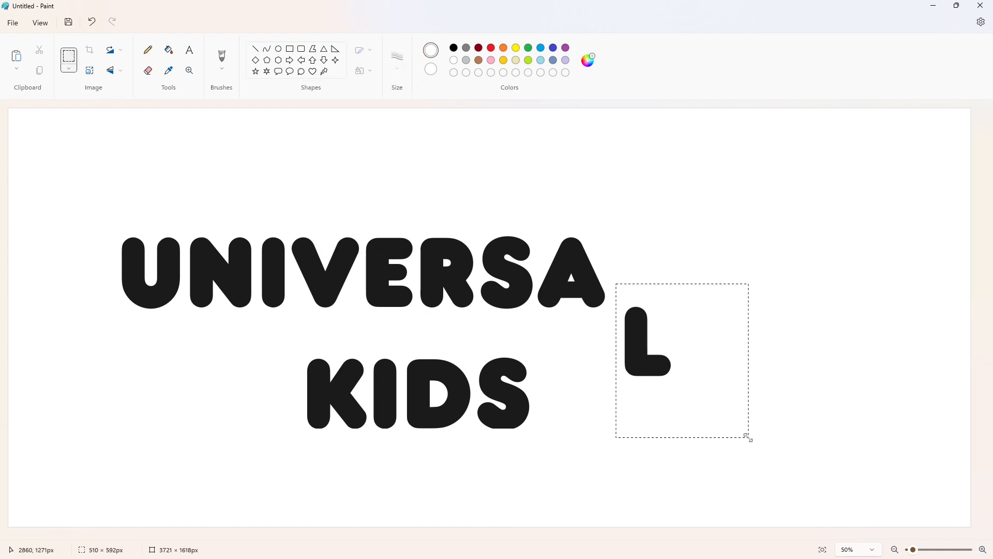
- Erase the stray L by filling it white and covering its area with a white rectangle
click(290, 50)
click(169, 51)
click(636, 333)
click(290, 49)
drag(619, 293, 709, 435)
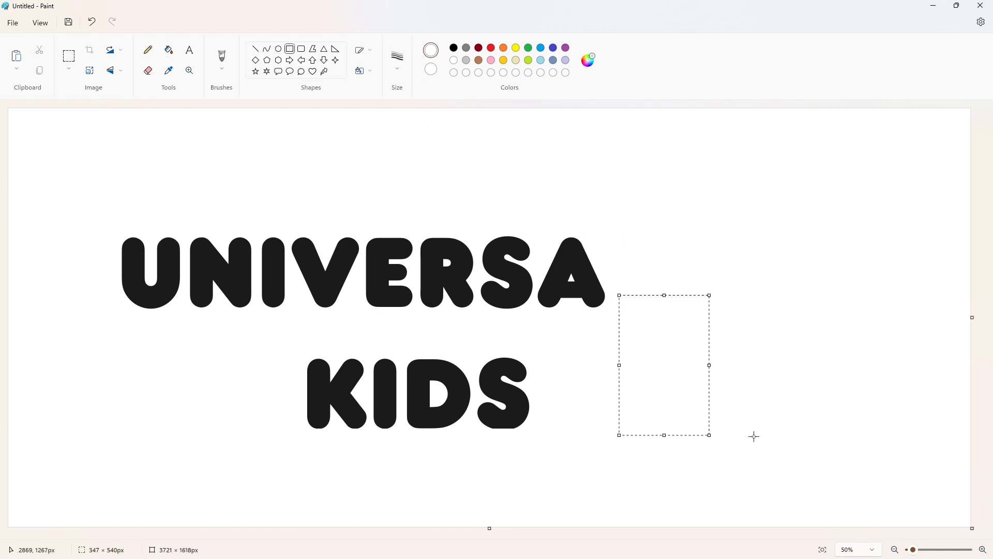
- Paste the copied L directly after UNIVERSA, level with the other letters, to complete UNIVERSAL
scroll(421, 228, up, 3)
scroll(691, 463, right, 5)
scroll(692, 464, up, 2)
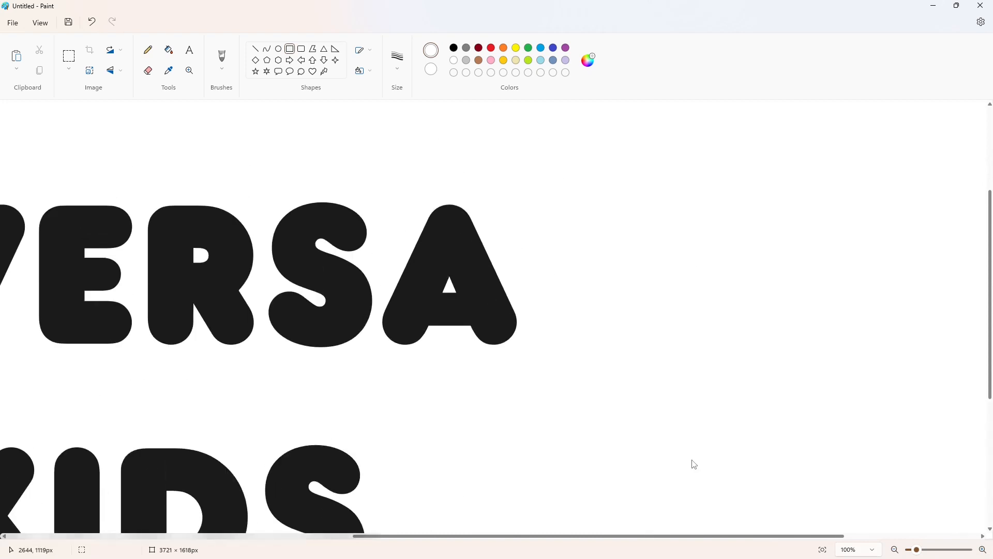
key(ctrl+v)
drag(133, 253, 647, 315)
click(901, 357)
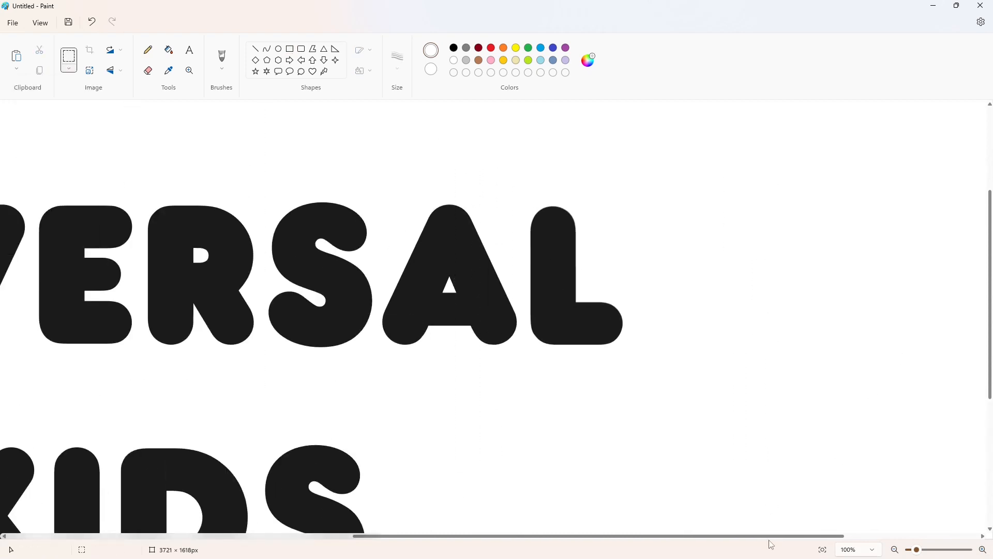
- Draw a purple-outlined, white-filled circle as wide as the I in KIDS and nudge it up to the letter's top
scroll(652, 493, left, 5)
scroll(652, 493, down, 3)
click(278, 48)
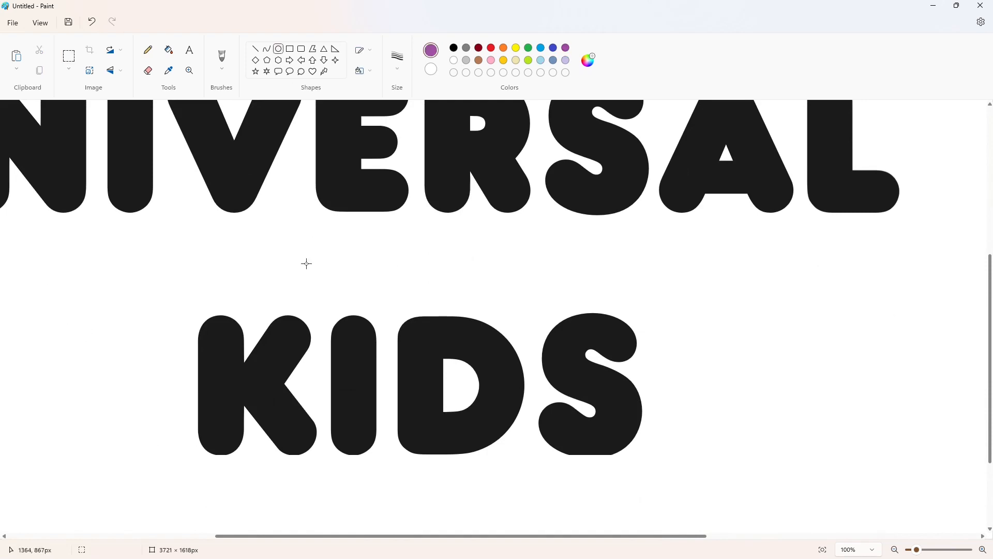
mouse_move(332, 335)
mouse_down()
mouse_move(376, 377)
mouse_move(355, 374)
mouse_up()
key(Up)
key(Up)
key(Up)
key(Up)
key(Up)
key(Up)
key(Up)
key(Up)
key(Up)
key(Up)
key(Up)
key(Up)
key(Up)
key(Up)
key(Up)
key(Up)
key(Up)
key(Up)
key(Up)
key(Up)
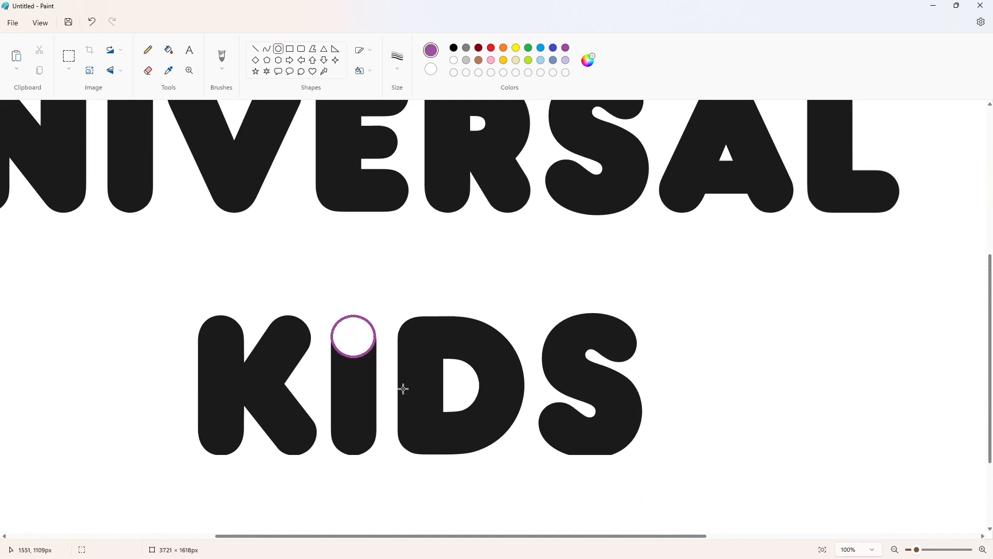
- Try to place a copy of the purple circle beside KIDS and recolour its black remainder, then undo it all
click(69, 56)
drag(322, 300, 383, 365)
key(ctrl+c)
key(ctrl+v)
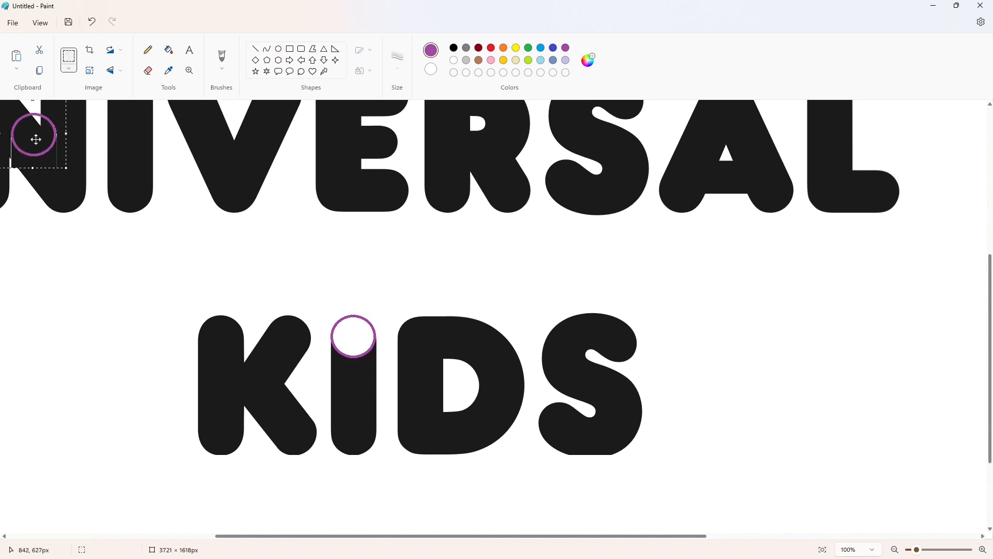
drag(36, 137, 55, 309)
click(168, 273)
click(77, 333)
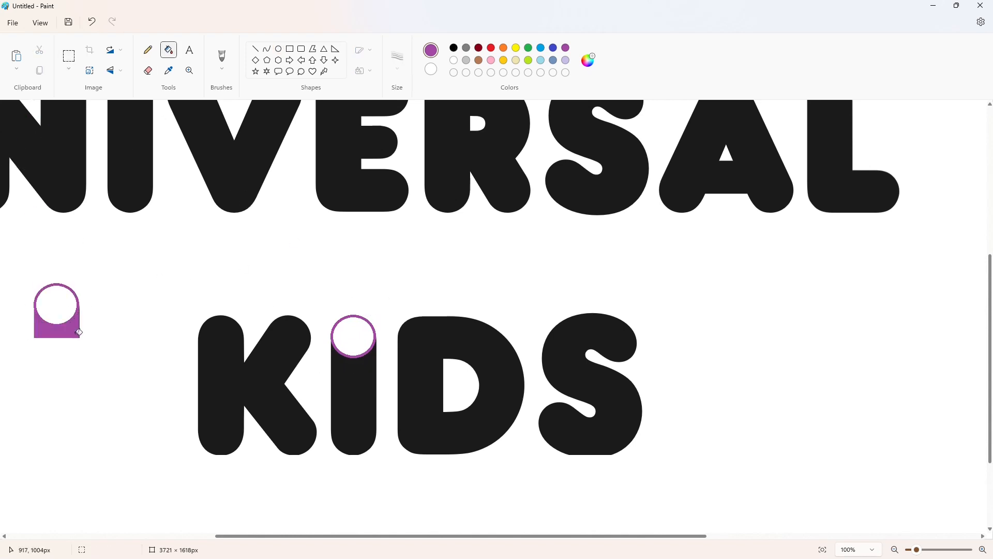
click(453, 60)
key(ctrl+z)
click(71, 328)
key(ctrl+z)
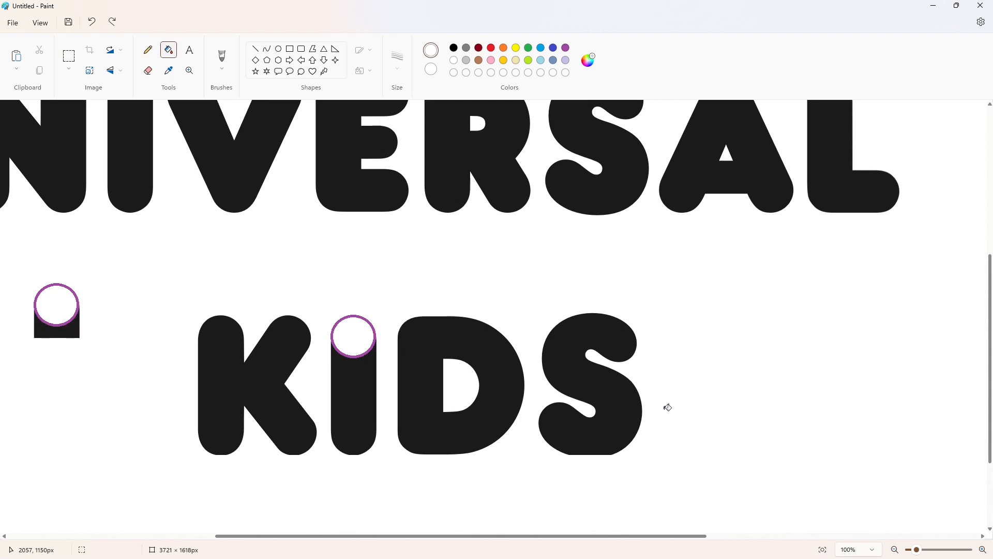
key(ctrl+z)
- Draw a second purple circle of about 83 × 78 px just below the first one on the I
click(279, 49)
click(566, 48)
mouse_move(333, 365)
mouse_down()
mouse_move(376, 413)
mouse_move(332, 389)
mouse_up()
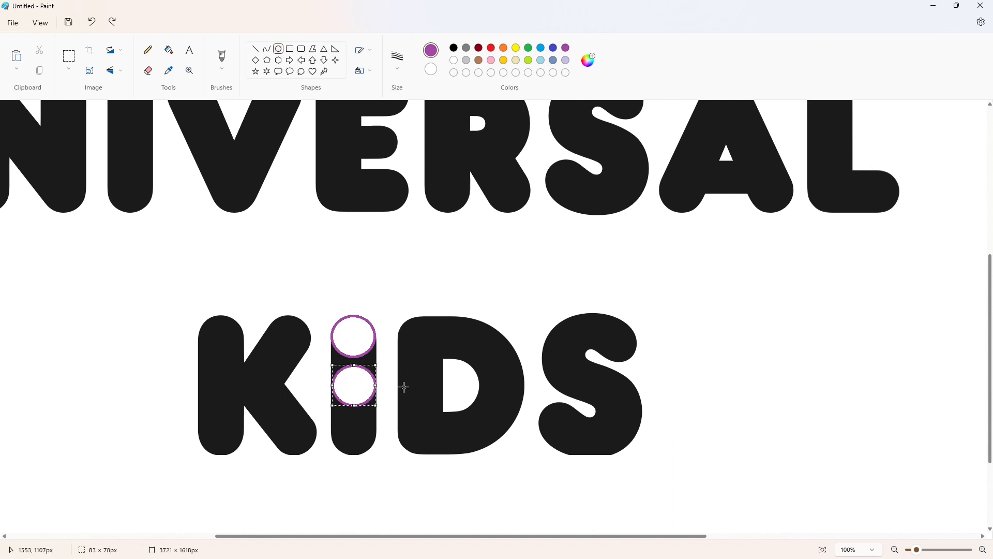
key(Up)
key(Up)
key(Up)
key(Up)
key(Up)
click(403, 387)
- Fill both circles on the I with purple, and undo the trial white fill between them
click(983, 549)
drag(526, 536, 487, 533)
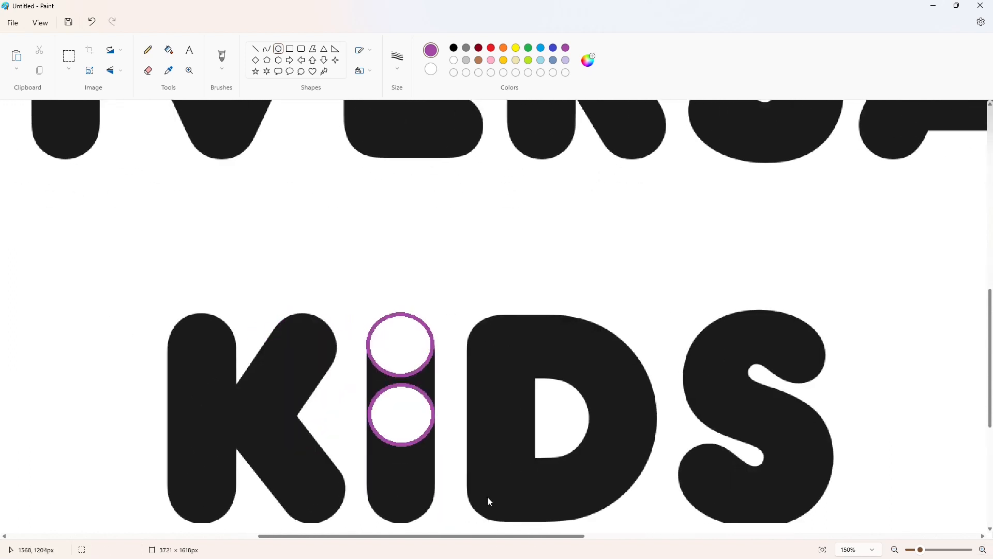
scroll(487, 495, down, 1)
click(168, 50)
click(409, 280)
click(407, 327)
click(454, 60)
click(436, 306)
key(ctrl+z)
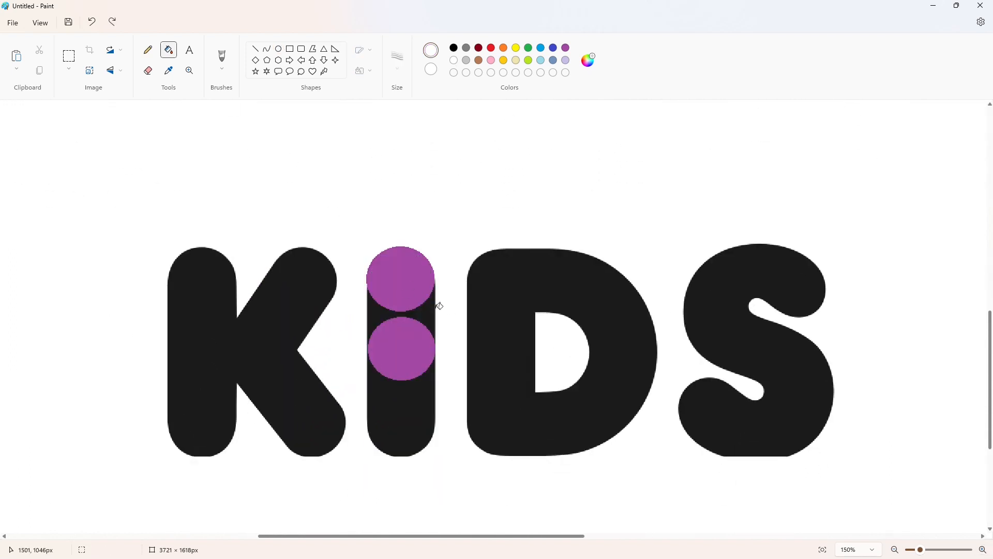
- Turn the gap between the two purple circles white and clean off the leftover dark edges
click(255, 48)
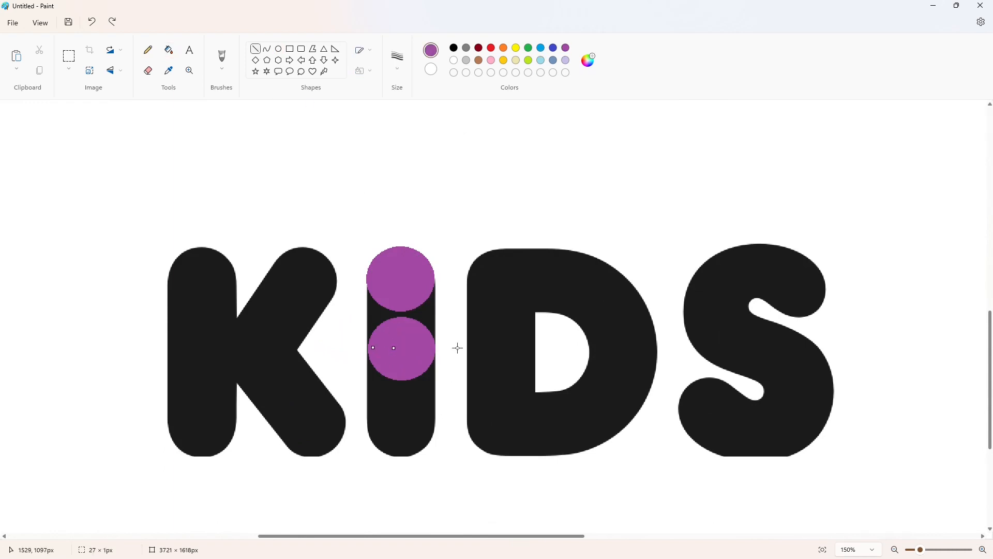
click(168, 50)
click(454, 61)
click(421, 314)
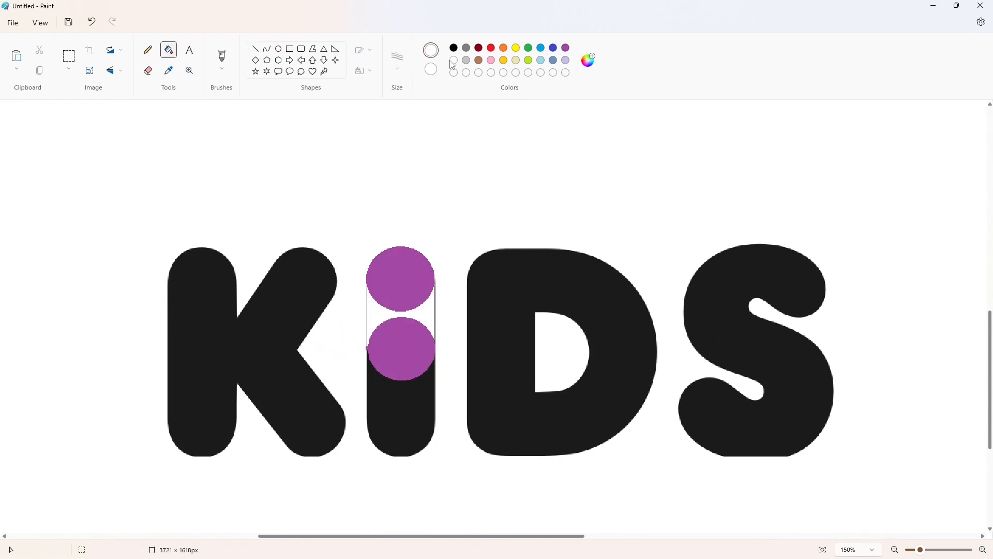
click(255, 49)
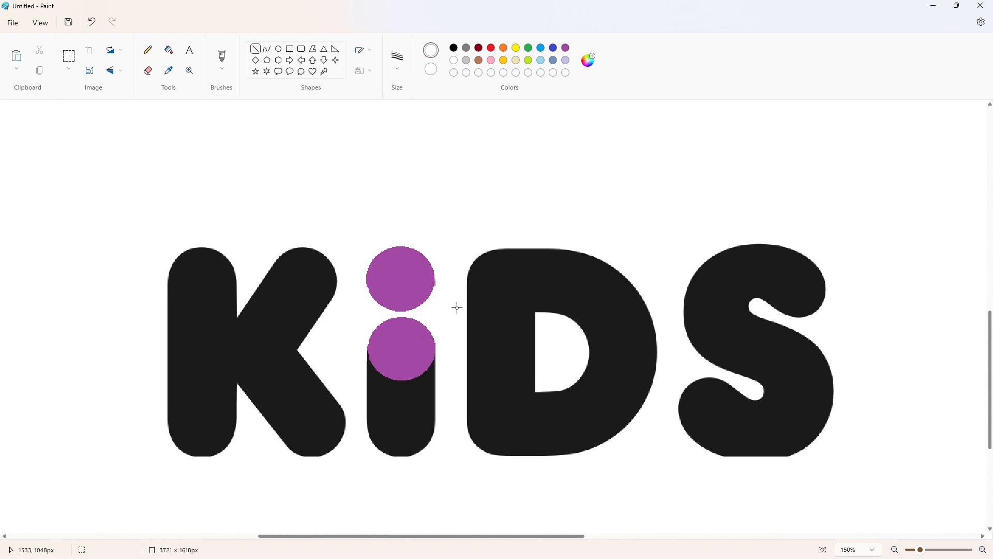
- Fill the dot and stem of the i and the letters D, S and K with pure black
click(174, 50)
click(418, 262)
click(421, 330)
click(421, 385)
click(595, 394)
click(725, 401)
click(271, 381)
- Fill all the letters of UNIVERSAL with pure black
scroll(484, 344, up, 6)
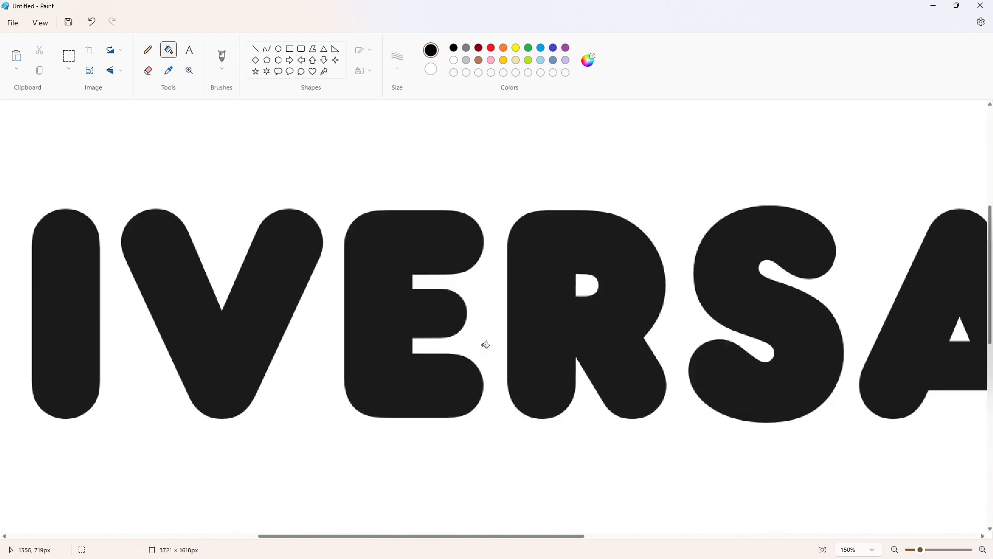
double_click(897, 550)
triple_click(896, 551)
click(624, 290)
click(593, 288)
click(515, 276)
click(454, 277)
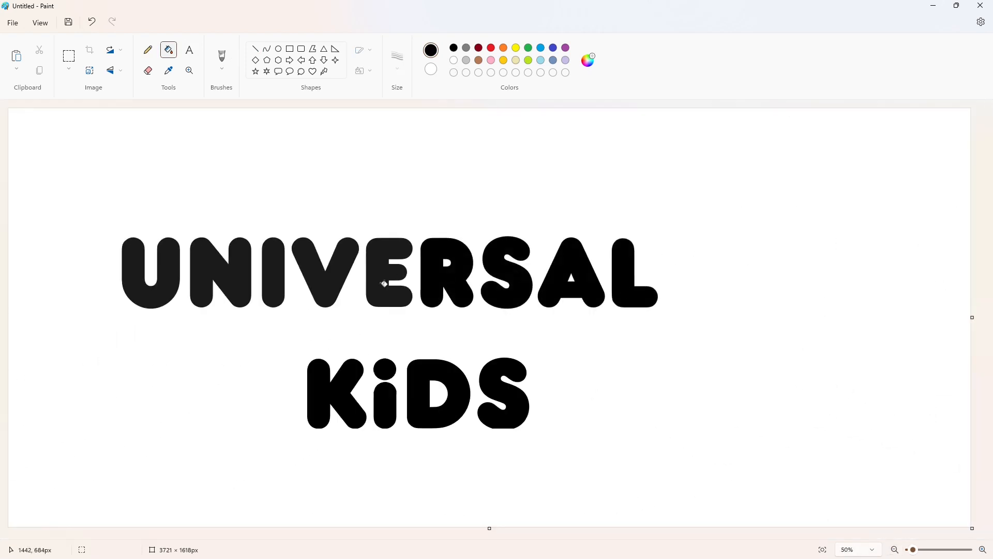
click(382, 280)
click(329, 280)
click(273, 275)
click(171, 266)
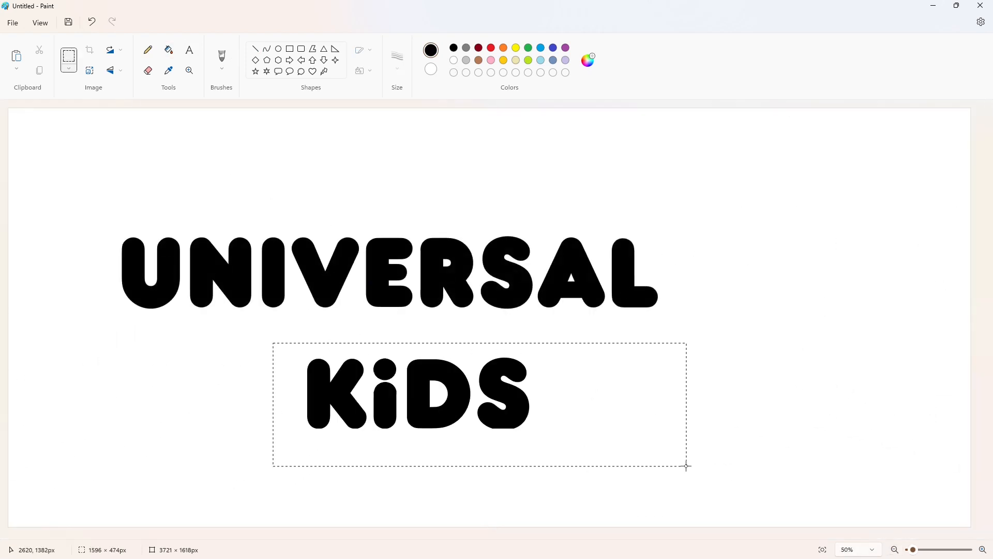
- Move KiDS up close beneath UNIVERSAL by copying it, covering the original in white and pasting the copy centred
click(751, 466)
key(ctrl+c)
click(287, 50)
click(453, 60)
drag(296, 371, 554, 450)
key(ctrl+v)
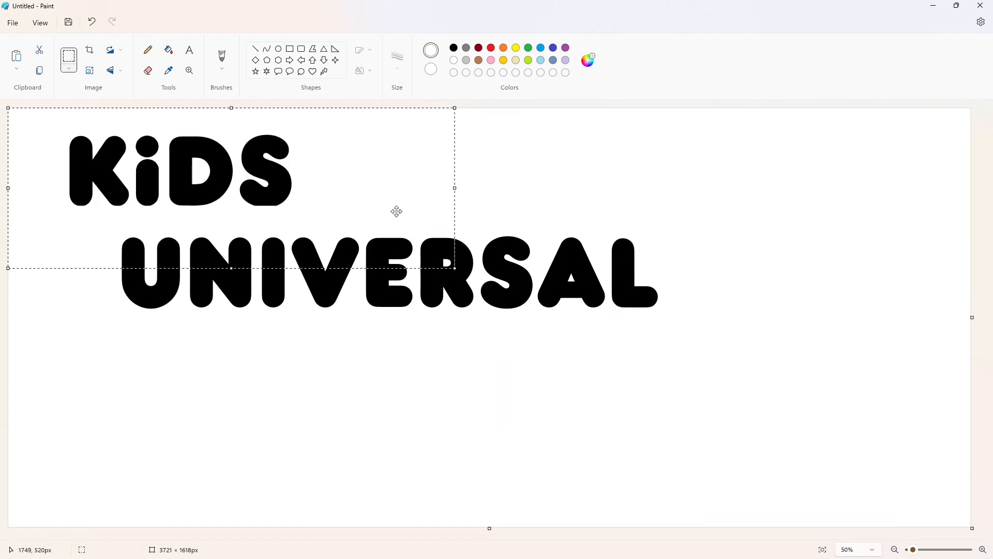
mouse_move(177, 183)
mouse_down()
mouse_move(363, 381)
mouse_move(385, 363)
mouse_up()
click(824, 412)
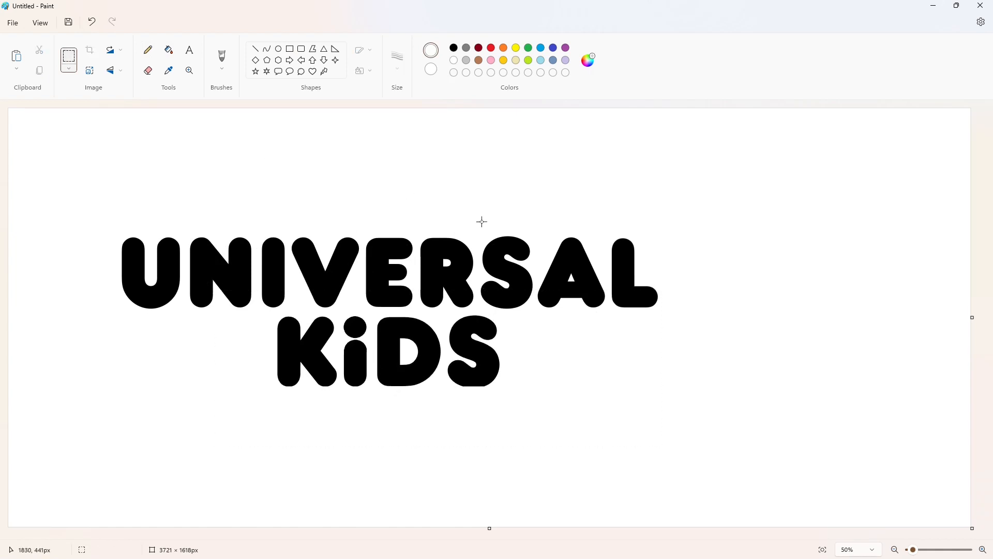
- Replace the clipped S in KiDS with a pasted copy of the S from UNIVERSAL
drag(553, 330, 535, 309)
click(692, 361)
scroll(894, 505, up, 2)
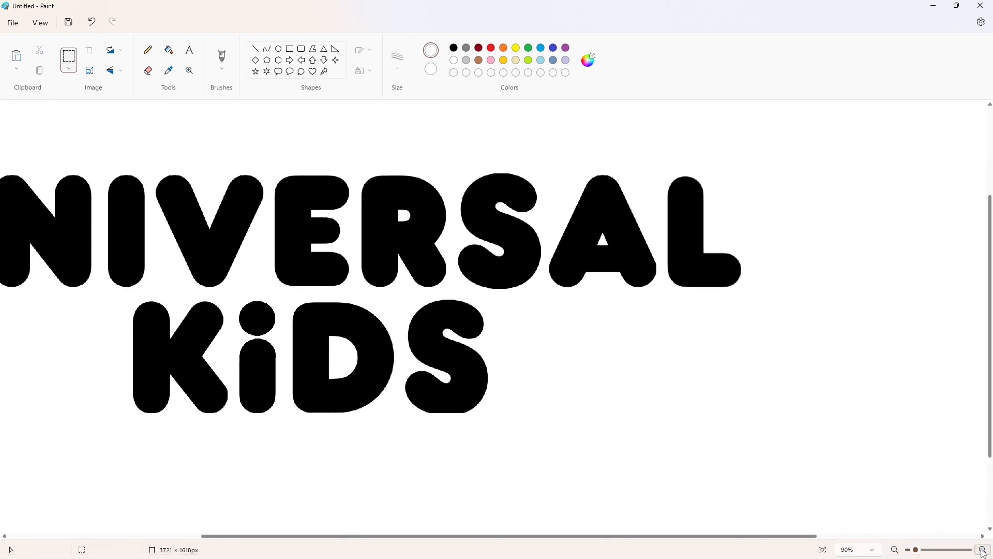
key(ctrl+v)
drag(76, 239, 437, 345)
click(747, 480)
scroll(747, 480, down, 2)
scroll(861, 523, up, 1)
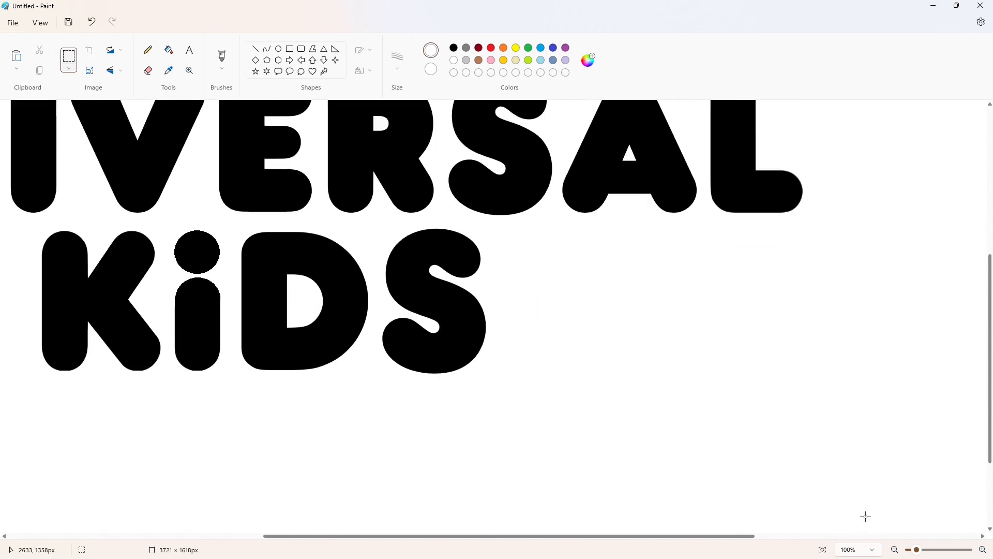
- Copy the whole UNIVERSAL KiDS wordmark
click(897, 549)
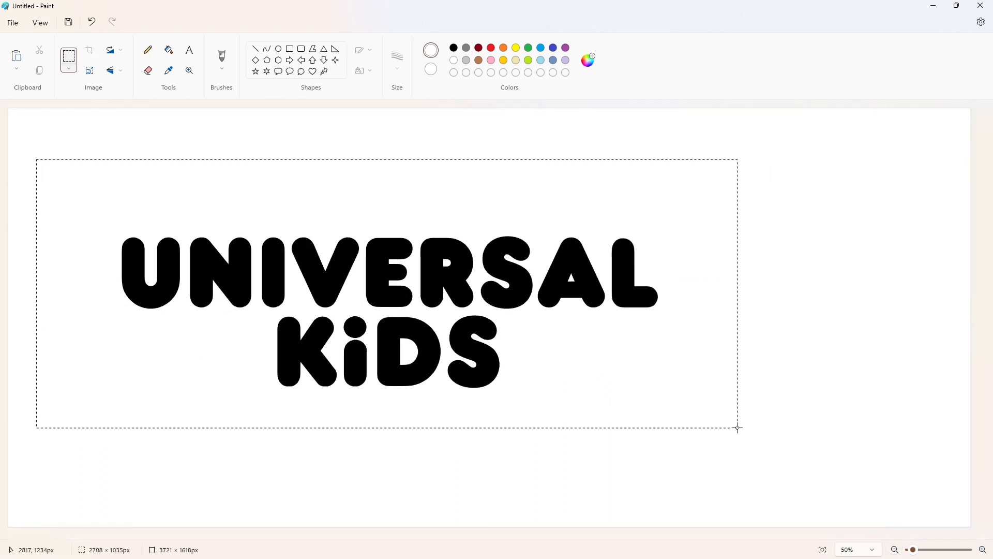
drag(737, 428, 738, 428)
key(ctrl+c)
- Try to place a pasted duplicate of the wordmark on the existing canvas, then undo it
key(ctrl+v)
drag(272, 223, 599, 386)
key(ctrl+z)
- Widen the canvas to about 7877 px and paste the duplicate wordmark to the right of the original
click(895, 549)
drag(391, 188, 821, 216)
click(983, 550)
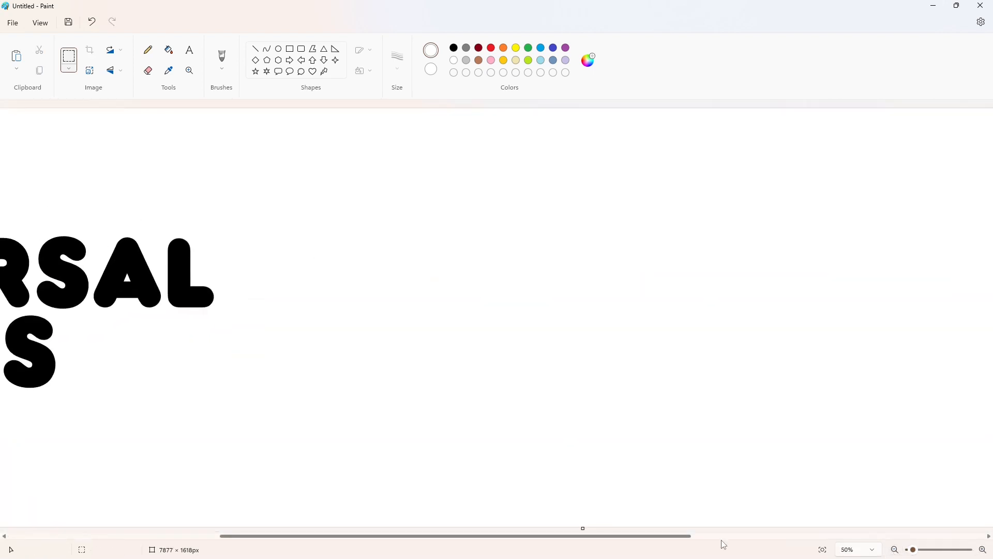
key(ctrl+v)
drag(341, 241, 667, 326)
- Draw an unfilled purple ellipse over the original wordmark and stretch it to about 1429 × 1356 px
drag(483, 544, 268, 543)
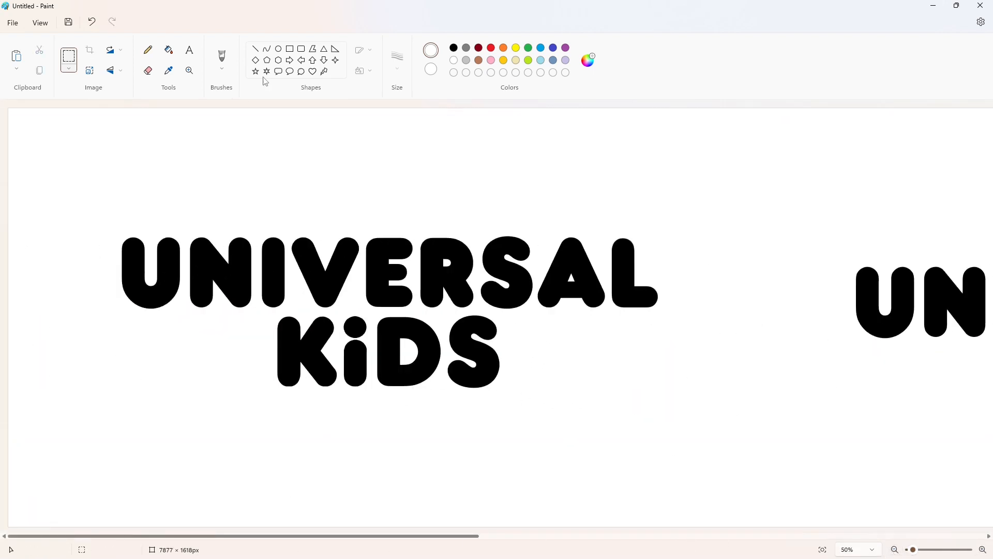
click(278, 49)
click(563, 50)
drag(237, 164, 439, 380)
click(398, 63)
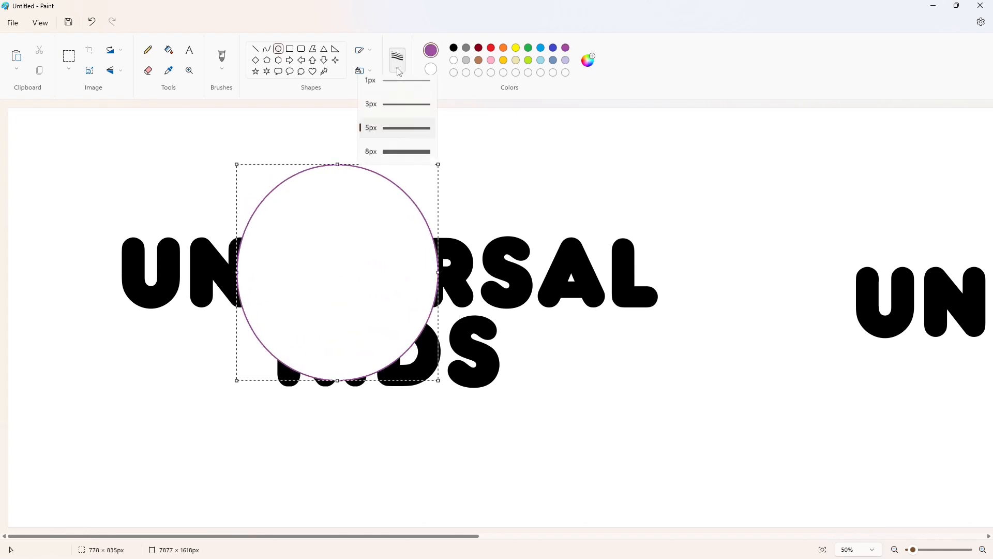
click(363, 70)
click(352, 92)
drag(438, 272, 579, 290)
drag(405, 382, 403, 473)
drag(236, 318, 211, 313)
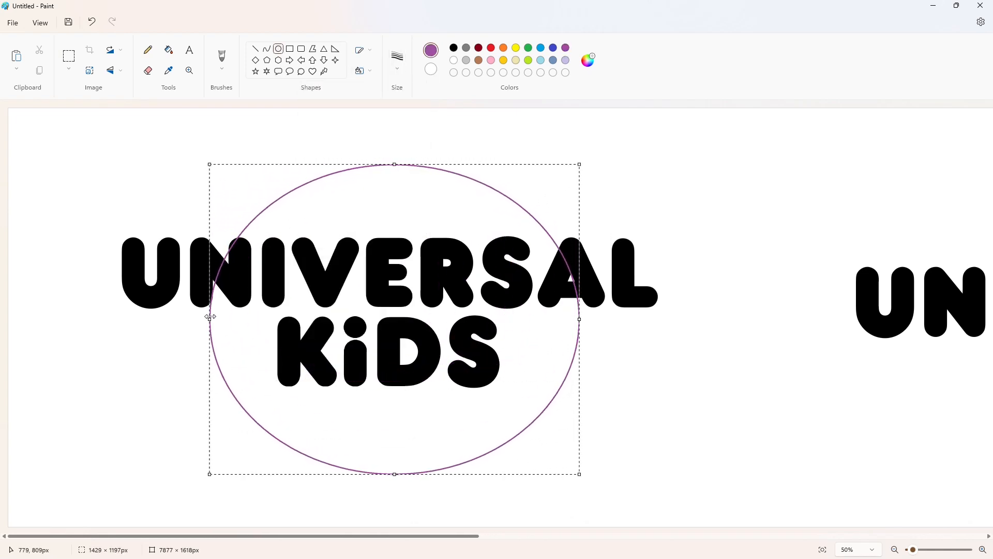
drag(396, 164, 397, 133)
drag(396, 473, 399, 485)
- Thicken the ellipse's purple outline into a broad band
key(ctrl+plus)
key(ctrl+plus)
key(ctrl+plus)
key(ctrl+plus)
key(ctrl+plus)
key(ctrl+plus)
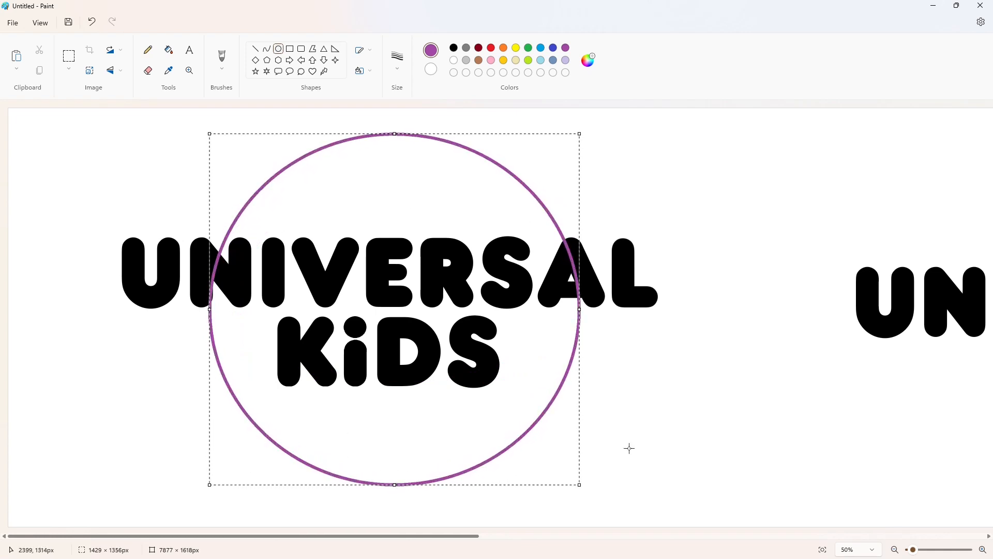
- Adjust the purple ring to about 1416 × 1381 px, nudge it slightly upward and finalize it
drag(209, 309, 213, 309)
drag(579, 309, 579, 313)
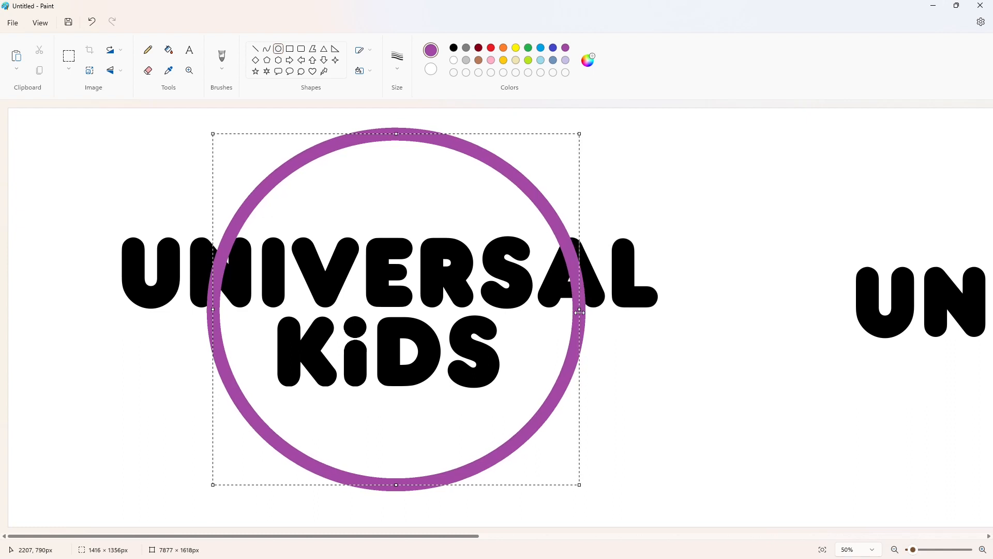
drag(396, 133, 397, 127)
key(Up)
key(Up)
key(Up)
key(Up)
key(Up)
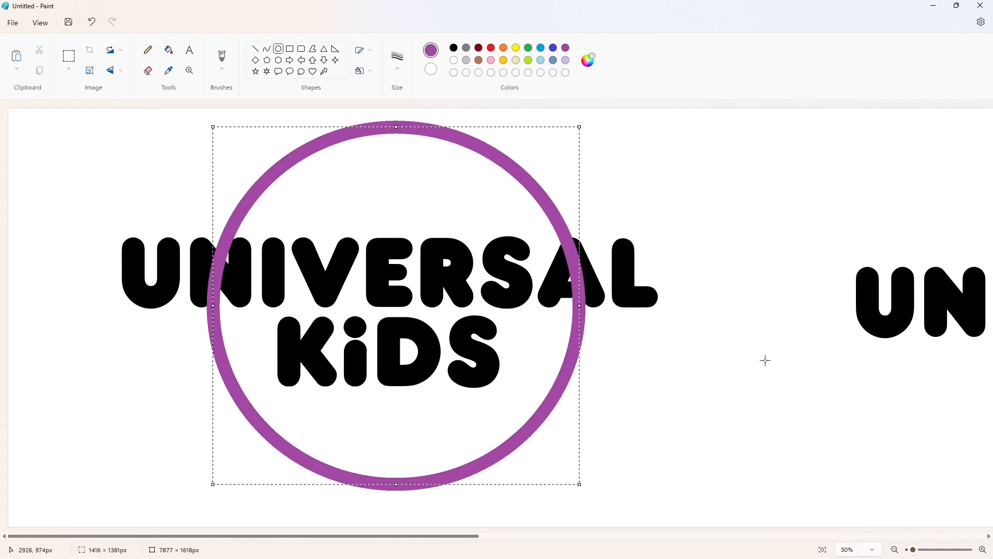
click(780, 424)
- Draw a second purple ellipse inside the ring and stretch it against the ring's inner edge to double the band's thickness
drag(278, 184, 530, 446)
drag(353, 322, 344, 277)
drag(397, 401, 414, 470)
drag(521, 305, 567, 311)
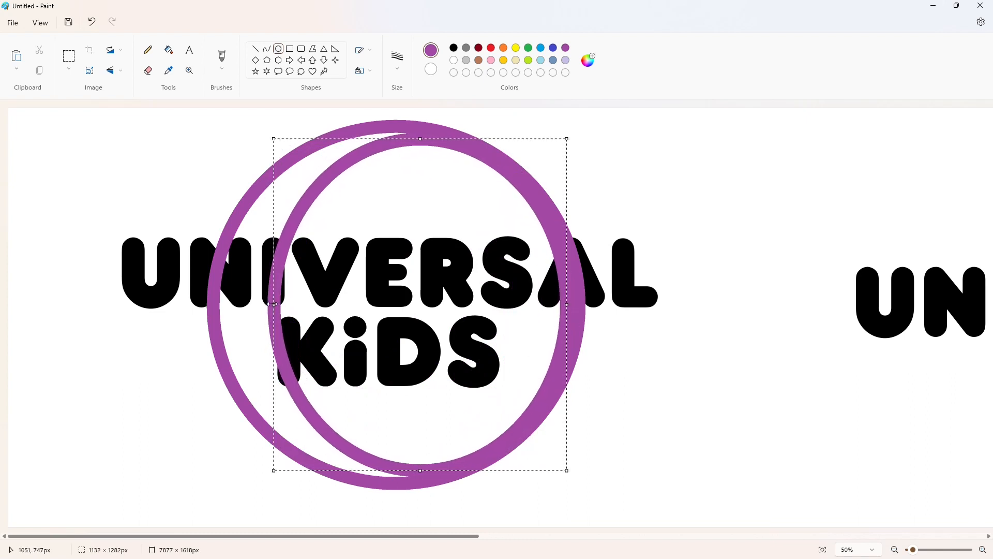
drag(272, 306, 225, 323)
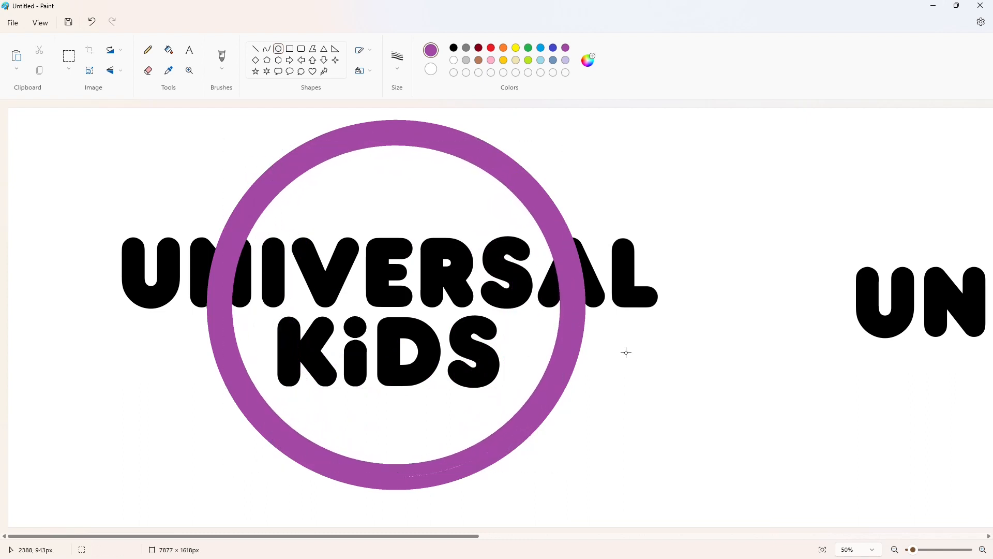
- Draw a thin black circle about 93 × 94 px and place it across the purple band above the letter N
click(148, 50)
click(397, 57)
click(406, 140)
click(984, 549)
scroll(328, 417, left, 6)
scroll(328, 417, up, 4)
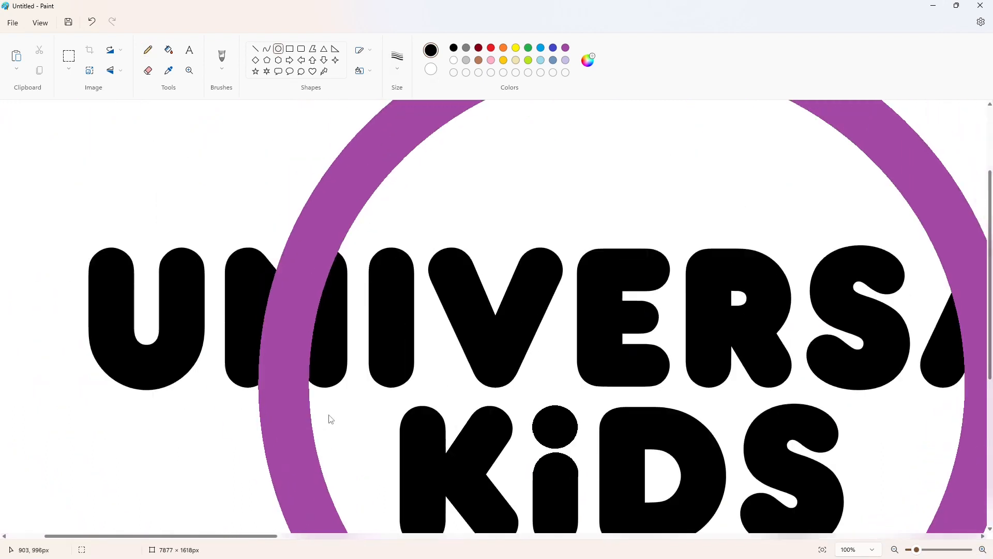
mouse_move(325, 283)
mouse_down()
mouse_move(358, 320)
mouse_move(324, 299)
mouse_up()
mouse_move(347, 314)
mouse_down()
mouse_move(355, 322)
mouse_move(307, 304)
mouse_move(331, 273)
mouse_move(356, 299)
mouse_up()
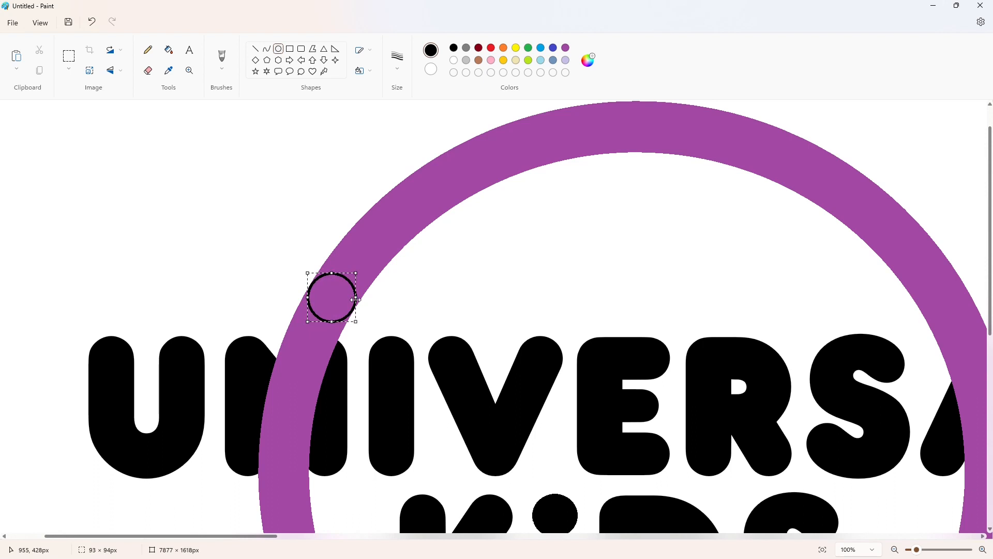
drag(332, 290, 361, 296)
click(183, 104)
- Draw a matching black circle of about 96 × 98 px and level it with the circle above the N
click(169, 50)
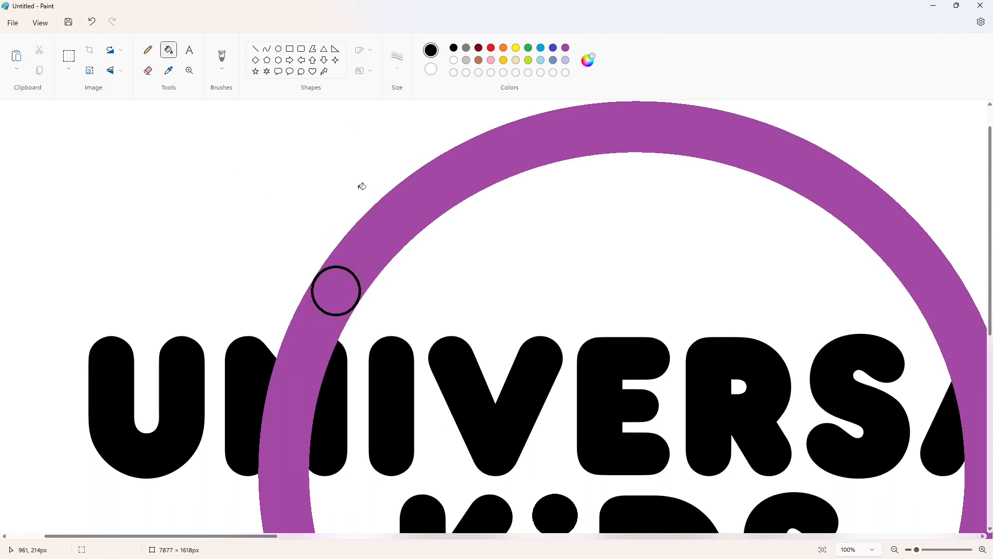
drag(278, 532, 330, 533)
click(278, 48)
drag(700, 262, 748, 317)
drag(747, 265, 136, 290)
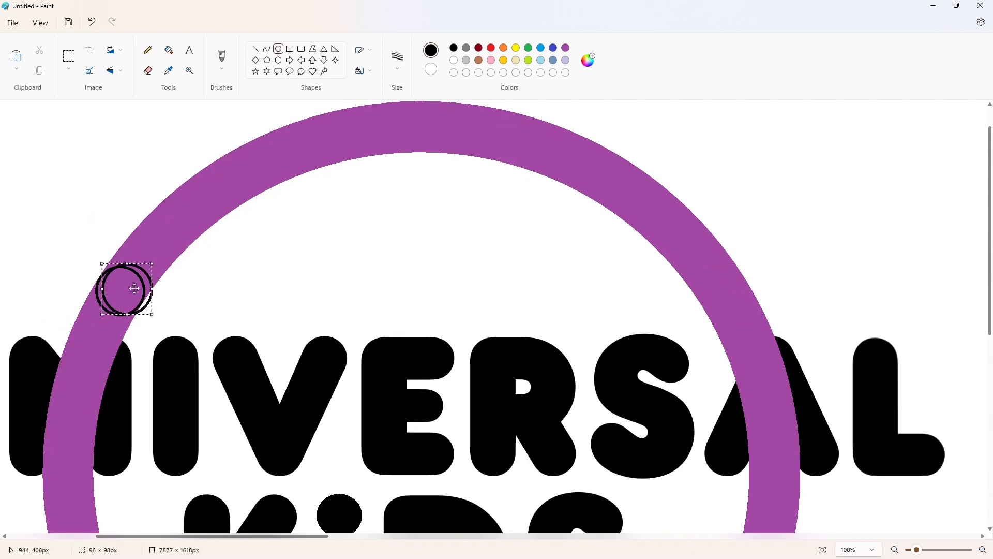
key(Left)
key(Left)
key(Left)
key(Down)
key(Up)
- Shift the new circle horizontally across the ring onto the opposite purple band above the A and finalize it
key(Right)
key(Right)
key(Right)
key(Right)
key(Right)
key(Right)
key(Right)
key(Right)
key(Right)
key(Right)
key(Right)
key(Right)
key(Right)
key(Right)
key(Right)
scroll(136, 290, down, 3)
key(Right)
key(Right)
key(Right)
key(Right)
key(Right)
key(Right)
key(Right)
key(Right)
key(Right)
key(Right)
key(Right)
key(Right)
key(Right)
key(Right)
key(Right)
key(Right)
key(Right)
key(Right)
key(Right)
key(Right)
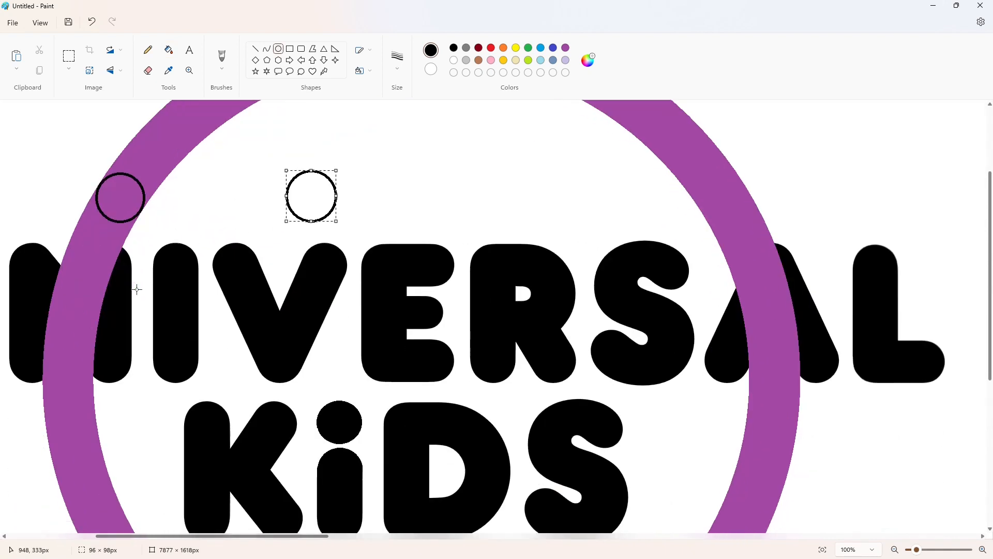
click(137, 289)
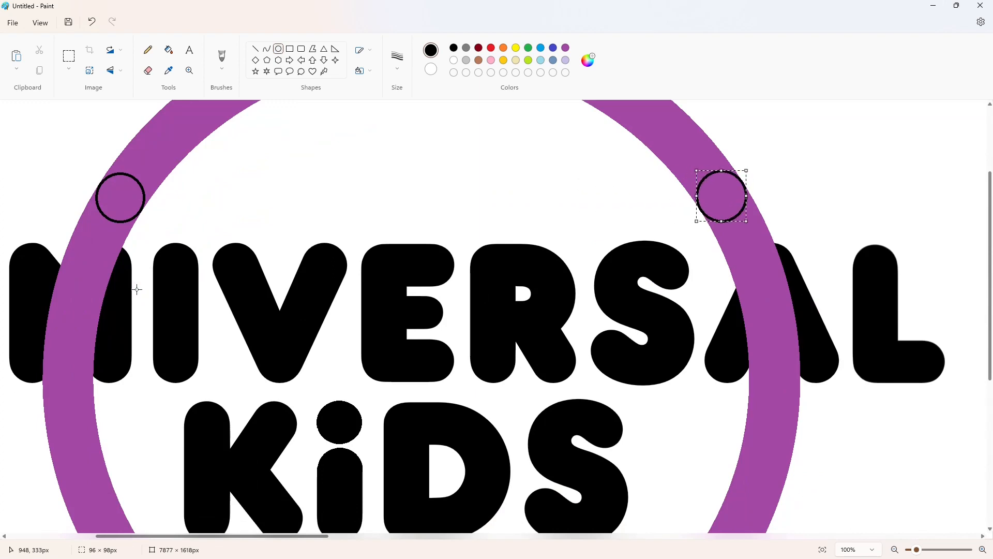
- Fill the ring's upper arc and the circles at its two ends with black
scroll(137, 289, up, 3)
click(169, 50)
click(138, 294)
click(121, 314)
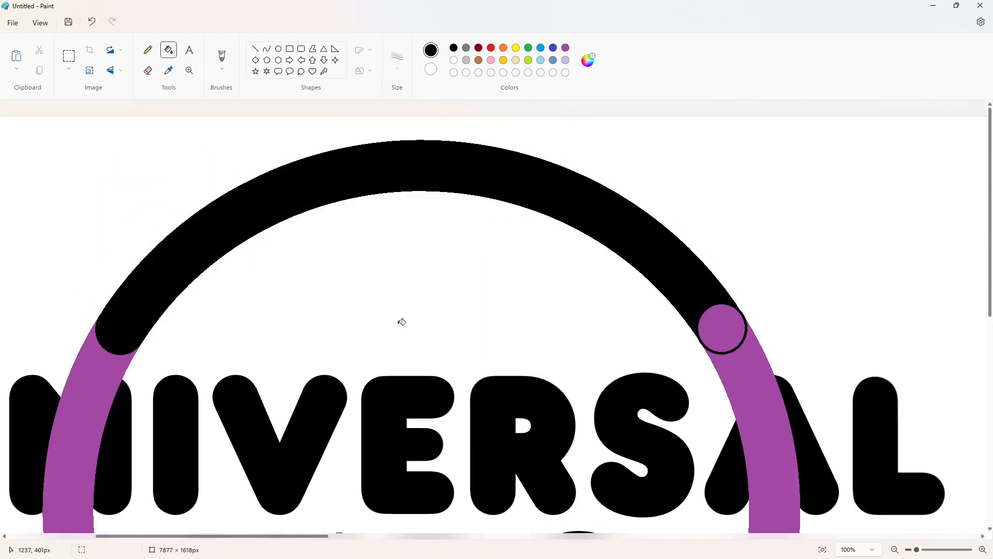
click(722, 334)
- Draw a thin black circle about 95 × 95 px on the purple band just below the letter N
scroll(798, 374, down, 3)
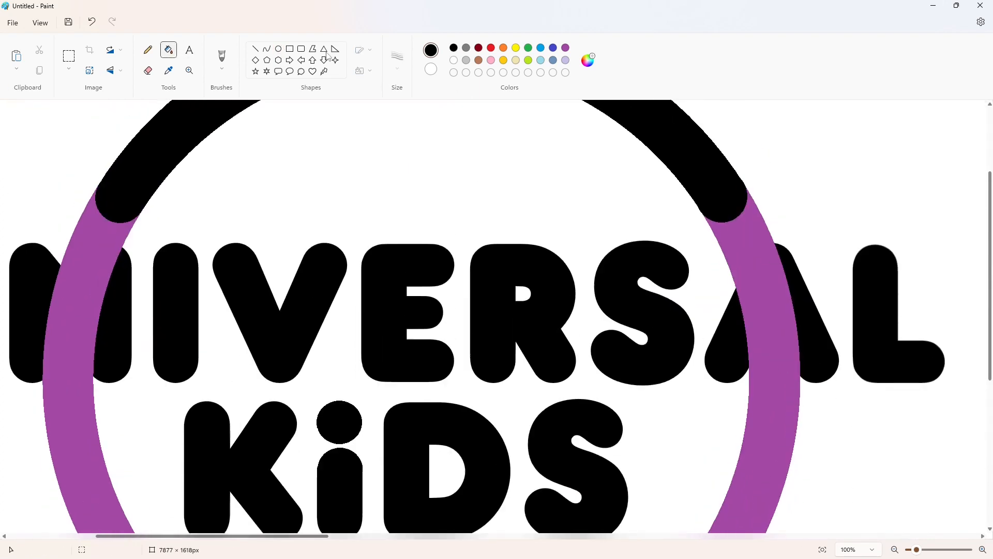
click(278, 49)
scroll(245, 106, left, 2)
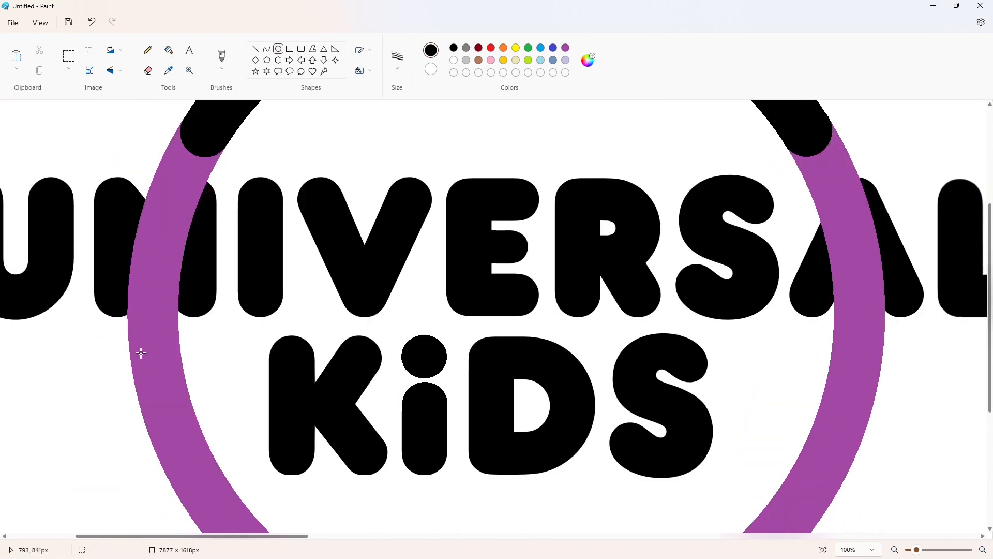
drag(134, 347, 184, 396)
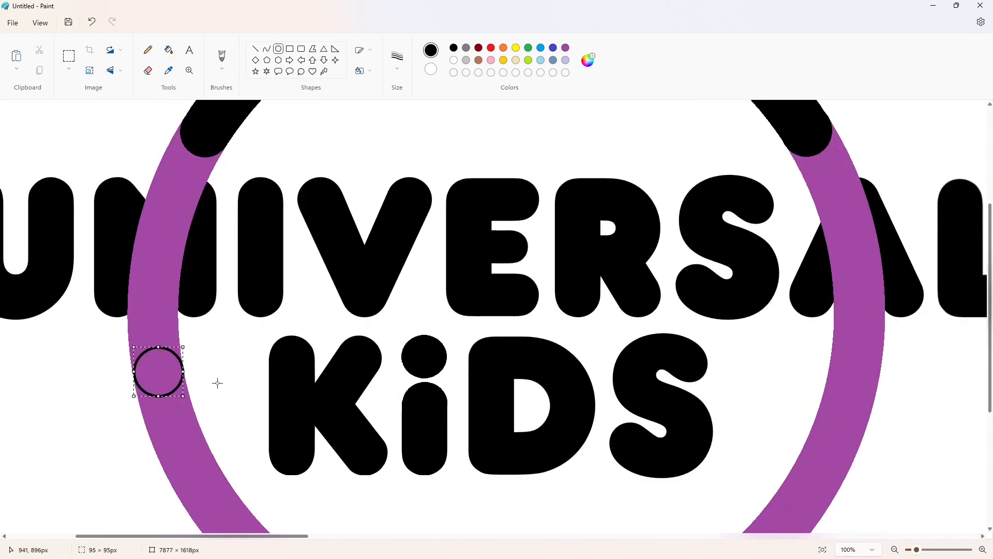
click(166, 245)
- Draw a matching circle of about 95 × 97 px, level it with the one below the N and shift it onto the opposite band
mouse_move(842, 365)
mouse_down()
mouse_move(880, 398)
mouse_move(275, 387)
mouse_move(168, 367)
mouse_up()
key(Right)
key(Right)
key(Right)
key(Right)
key(Right)
key(Right)
key(Right)
key(Right)
key(Right)
key(Right)
key(Right)
key(Right)
key(Right)
key(Right)
key(Right)
key(Right)
key(Right)
key(Right)
key(Right)
key(Right)
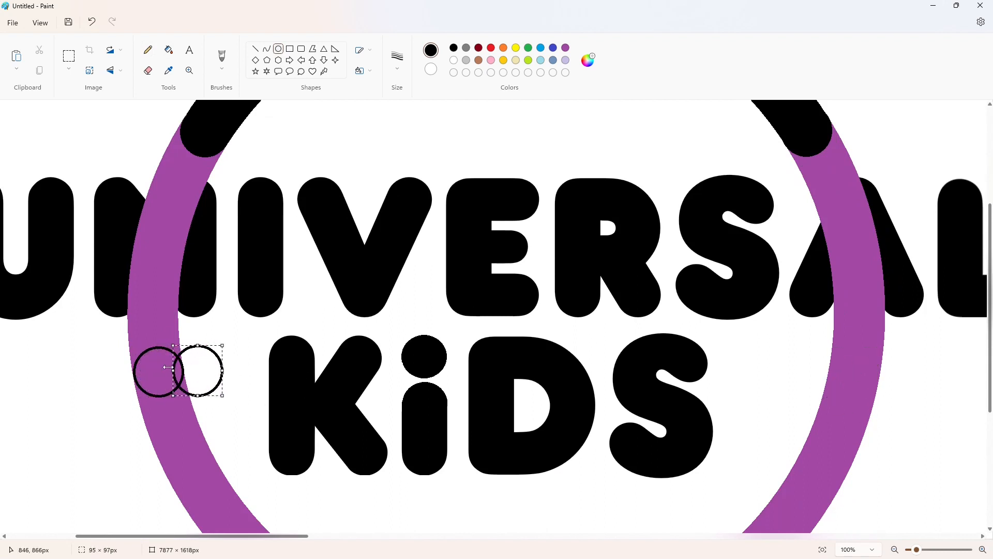
key(Right)
key(Right)
key(Right)
key(Right)
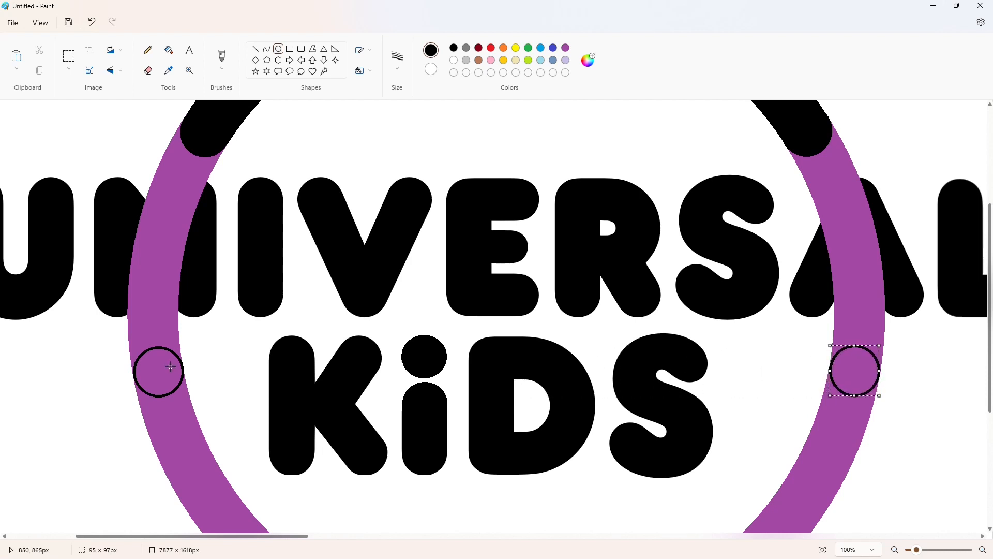
click(581, 390)
- Fill the ring's lower arc and its end circles black, and fill the purple segments crossing UNIVERSAL white
click(169, 50)
click(842, 419)
click(854, 372)
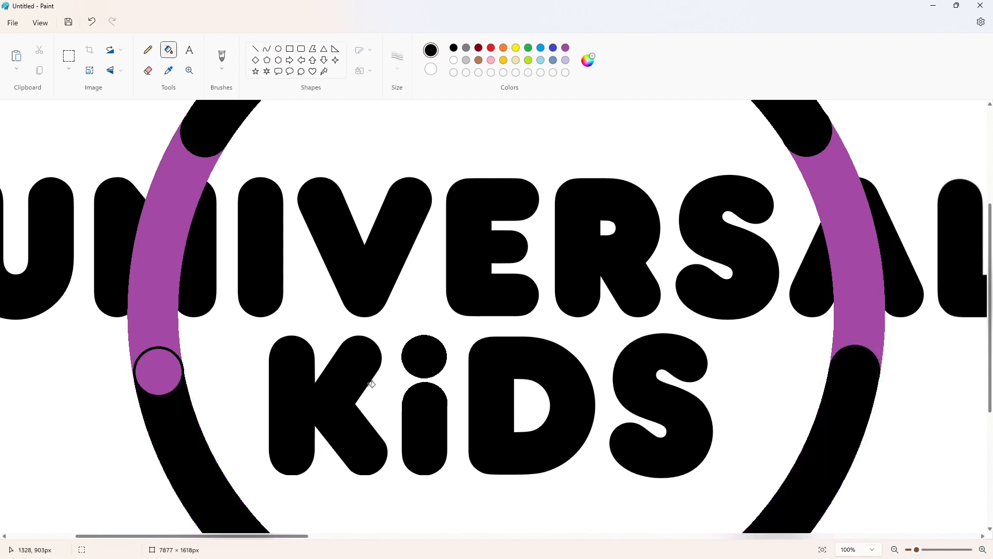
click(162, 370)
click(162, 231)
click(862, 248)
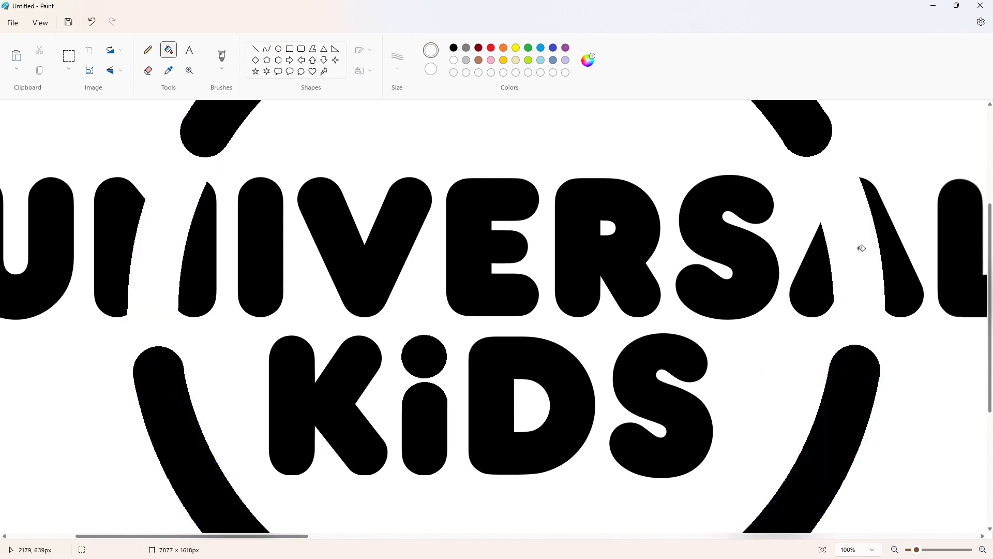
- Paste the copied wordmark and move it roughly over the cut letters of the original wordmark
click(261, 50)
scroll(678, 428, down, 5)
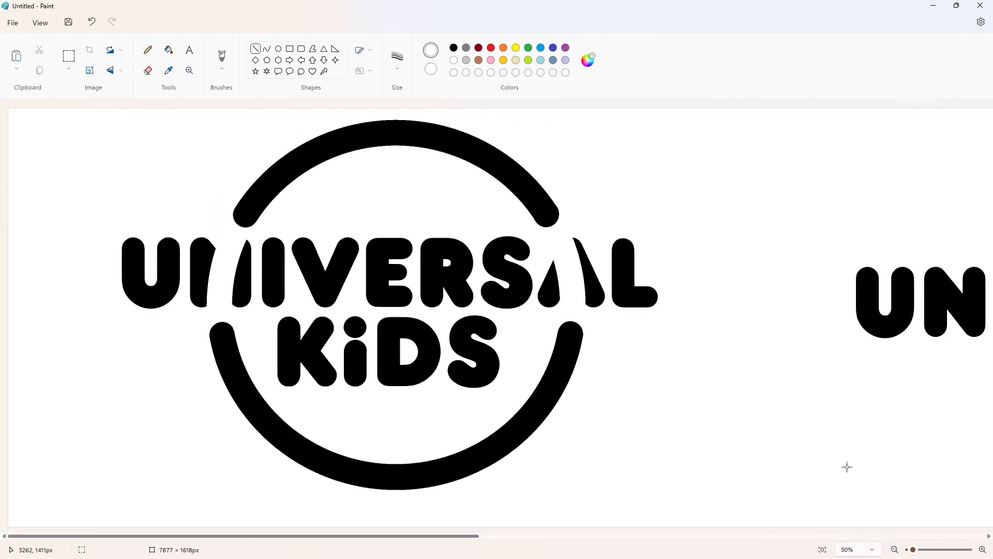
drag(417, 535, 394, 542)
scroll(408, 428, up, 3)
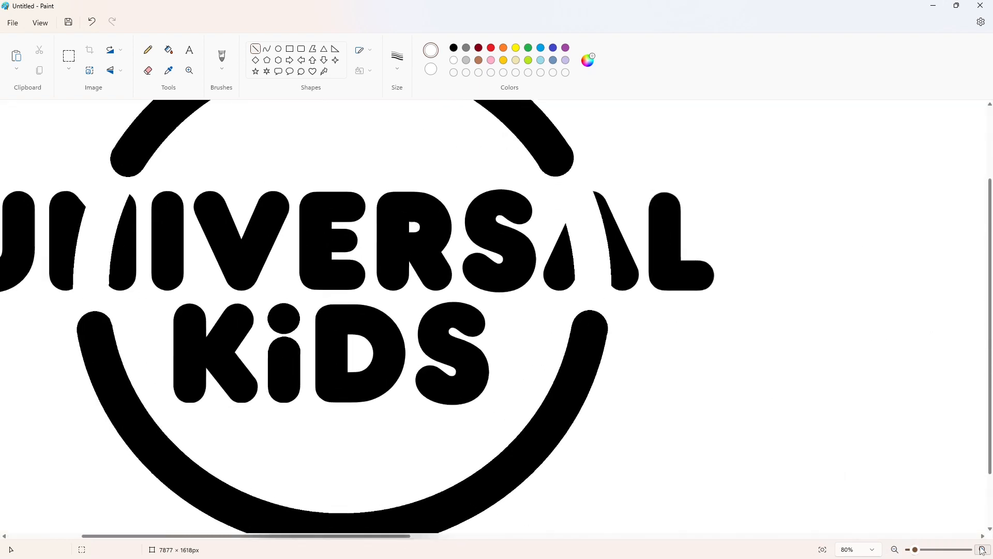
key(ctrl+v)
scroll(740, 426, up, 1)
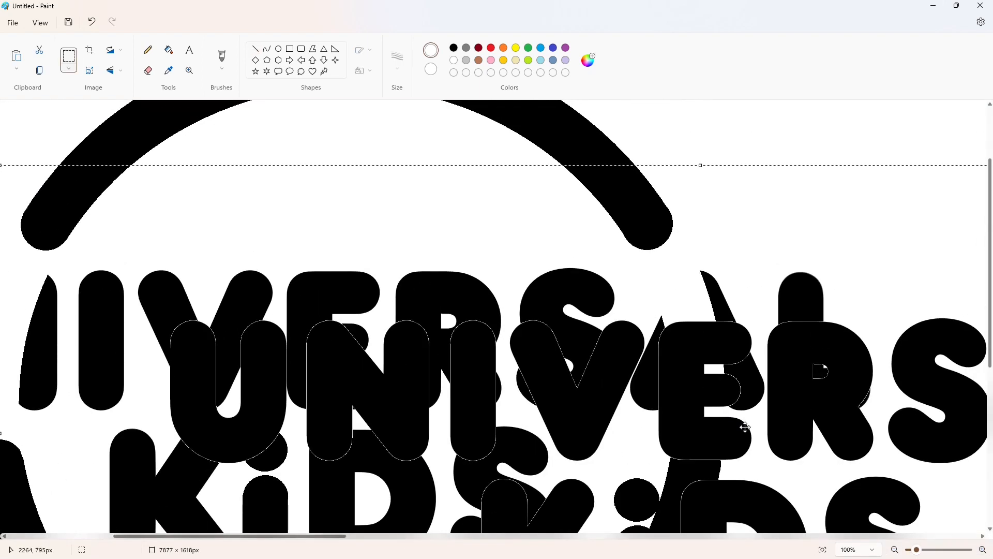
drag(741, 425, 384, 397)
- Nudge the pasted wordmark down and to the right until it exactly covers the original lettering, and finalize it
key(Down)
key(Right)
key(Right)
key(Right)
key(Right)
key(Right)
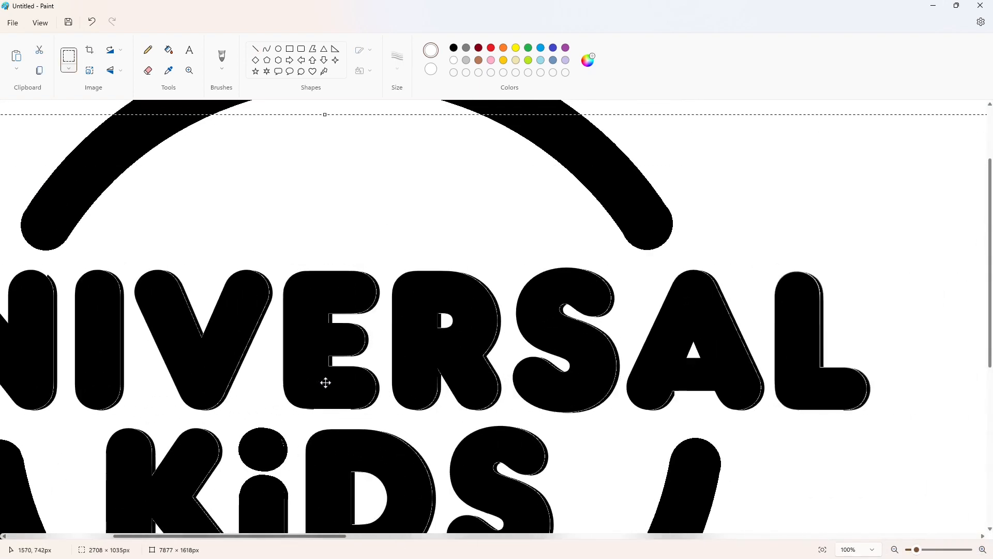
key(Down)
key(Right)
key(Right)
key(Right)
click(627, 110)
- Narrow the canvas to about 3729 × 1618 px, cutting off the duplicate wordmark beside the ringed logo
scroll(752, 402, down, 3)
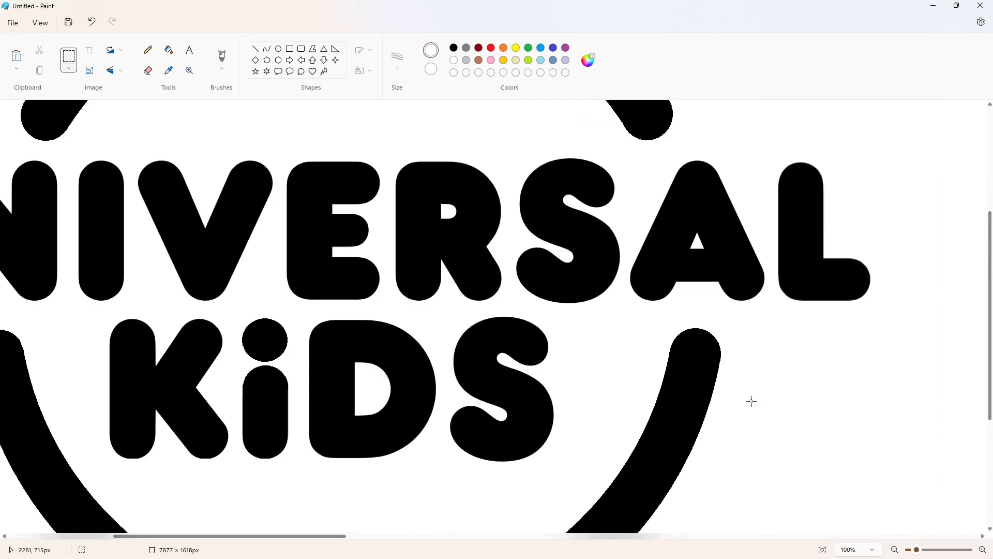
click(896, 549)
click(895, 550)
click(895, 549)
click(896, 550)
click(983, 550)
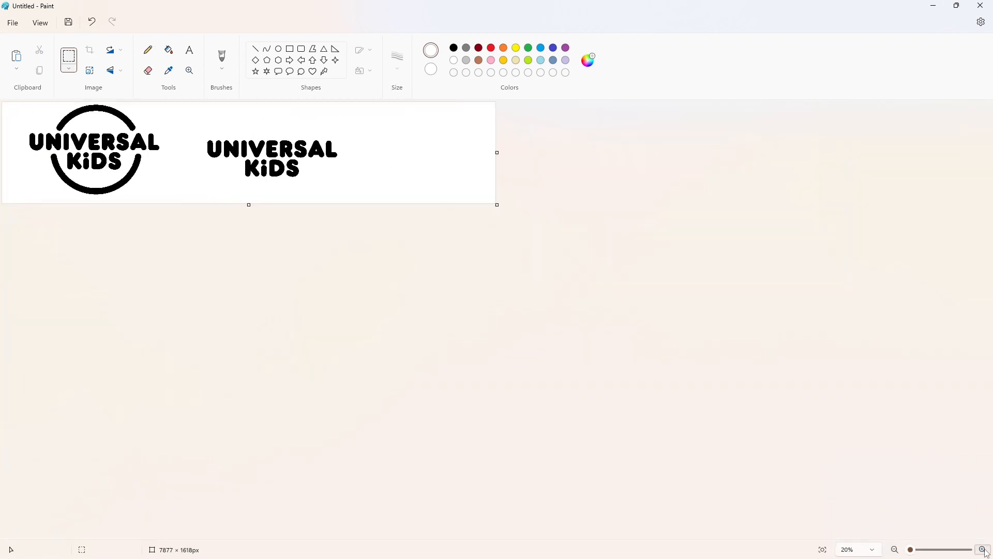
click(983, 550)
click(895, 549)
drag(820, 186, 327, 186)
click(983, 549)
click(983, 549)
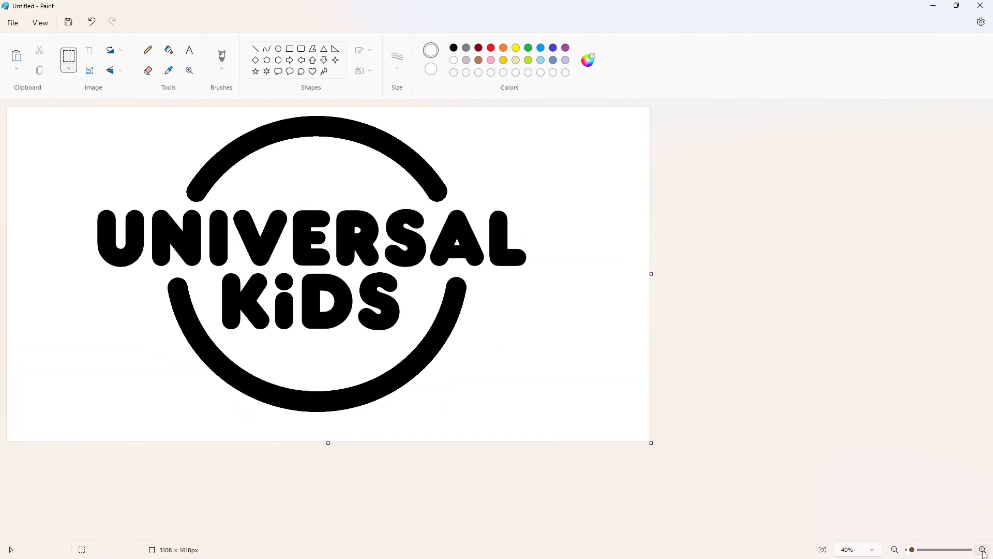
click(983, 550)
drag(814, 317, 903, 330)
drag(973, 349, 975, 350)
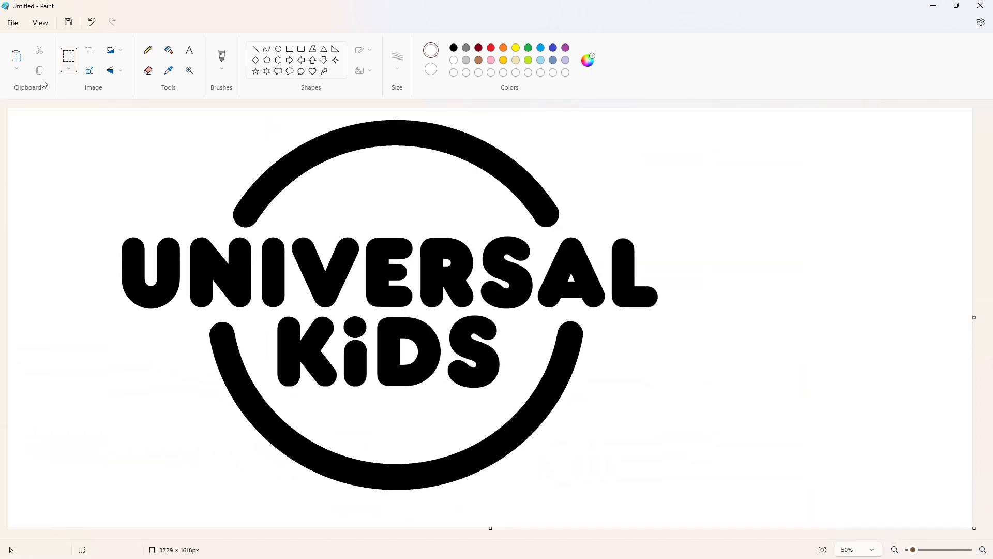
- Move the whole ringed logo to the centre of the canvas and finalize its position
mouse_move(692, 520)
mouse_down()
mouse_move(62, 98)
mouse_move(781, 506)
mouse_up()
click(725, 332)
click(290, 50)
click(363, 71)
click(357, 118)
click(825, 479)
key(ctrl+v)
mouse_move(298, 326)
mouse_down()
mouse_move(442, 359)
mouse_move(449, 336)
mouse_up()
click(862, 436)
- Create the custom teal colour #47A6B0, starting from light turquoise
click(541, 60)
click(588, 60)
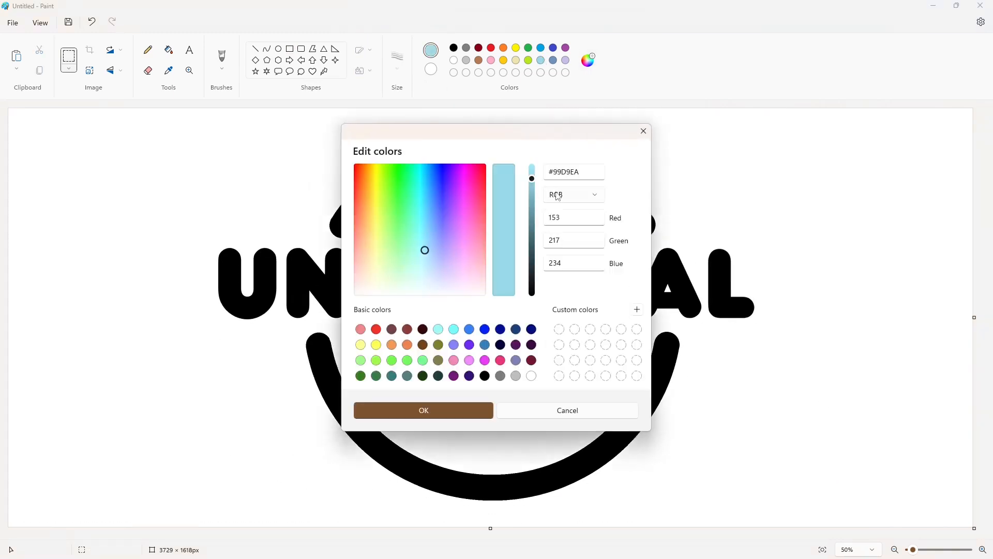
mouse_move(424, 250)
mouse_down()
mouse_move(412, 232)
mouse_move(425, 207)
mouse_move(416, 206)
mouse_up()
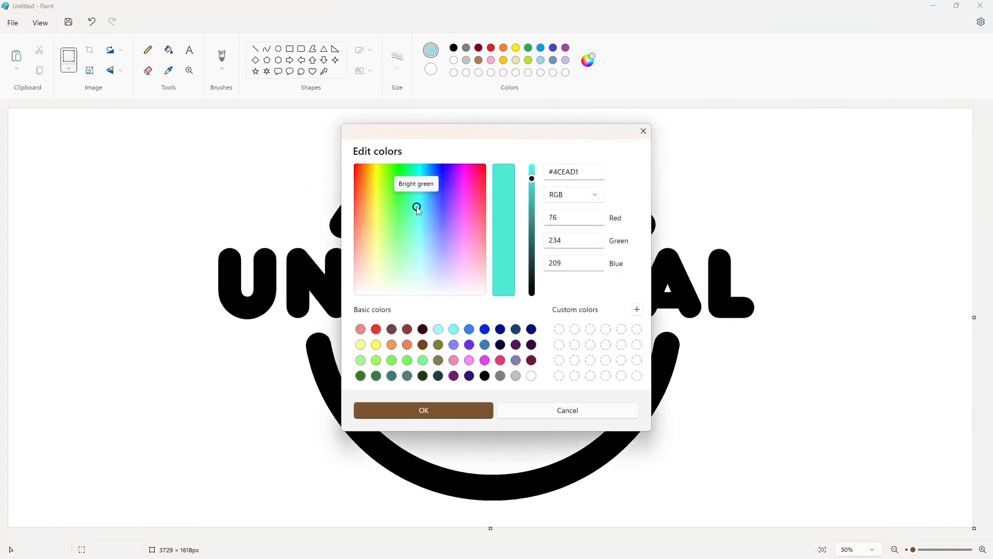
drag(532, 179, 531, 201)
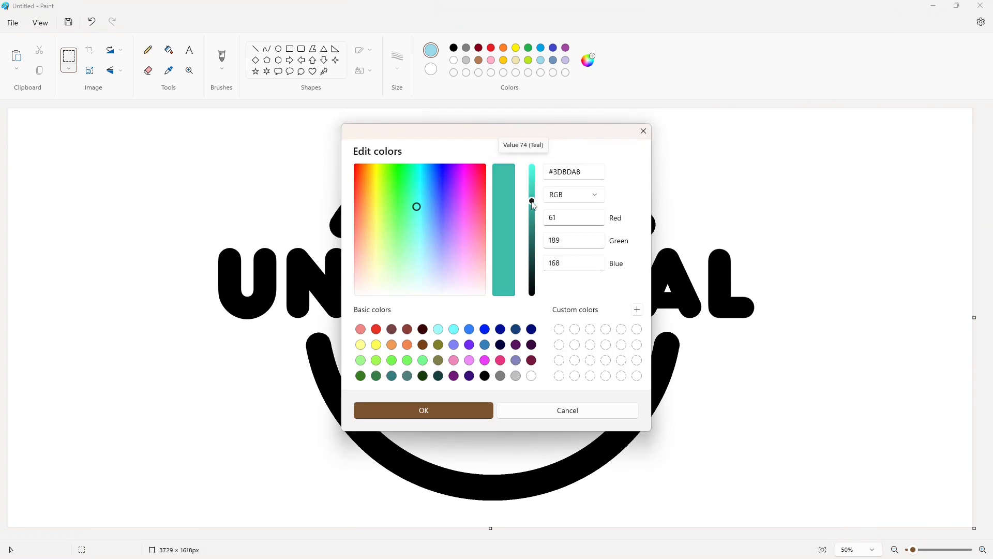
click(414, 206)
click(422, 216)
click(533, 206)
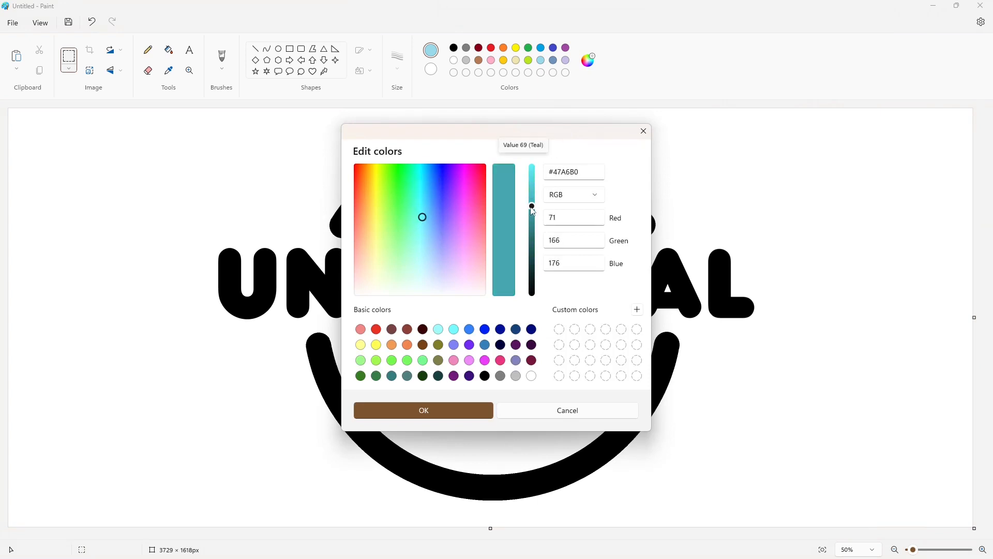
click(471, 410)
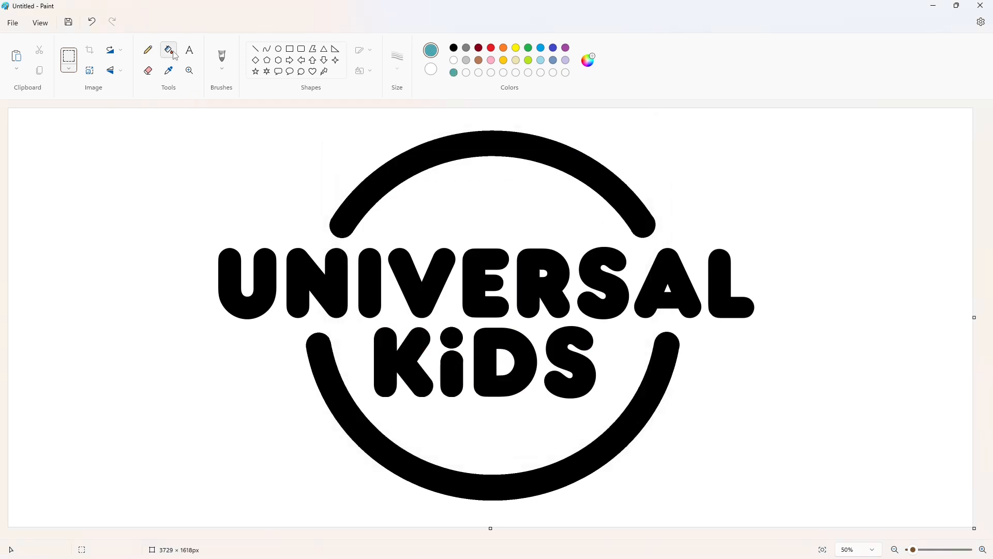
- Fill every letter of the word UNIVERSAL with the custom teal using the Fill tool
click(169, 50)
click(263, 280)
click(324, 287)
click(370, 289)
click(427, 284)
click(478, 289)
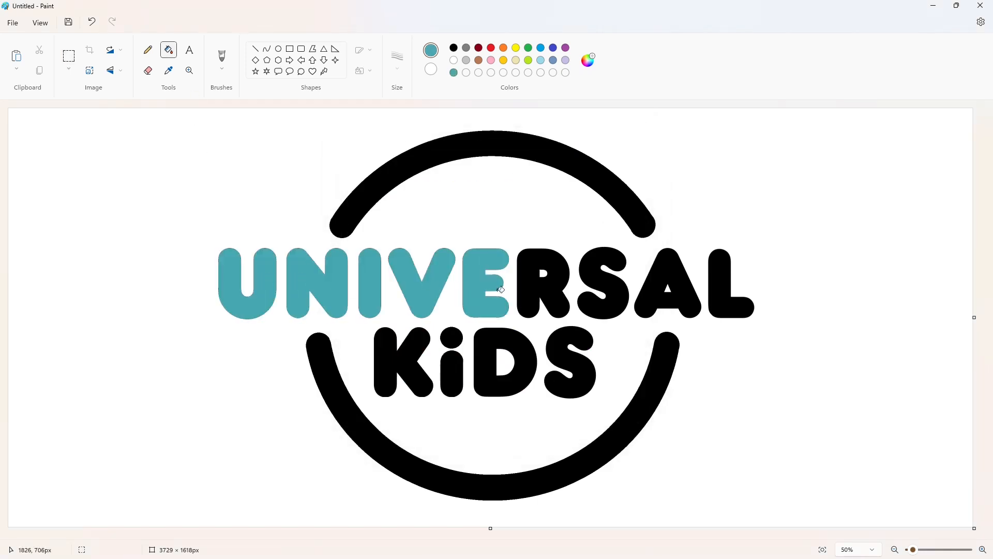
click(533, 292)
click(613, 288)
click(657, 291)
click(716, 293)
- Recolour all the letters of KiDS, including the dot of the i, with the same teal fill
click(606, 343)
click(525, 349)
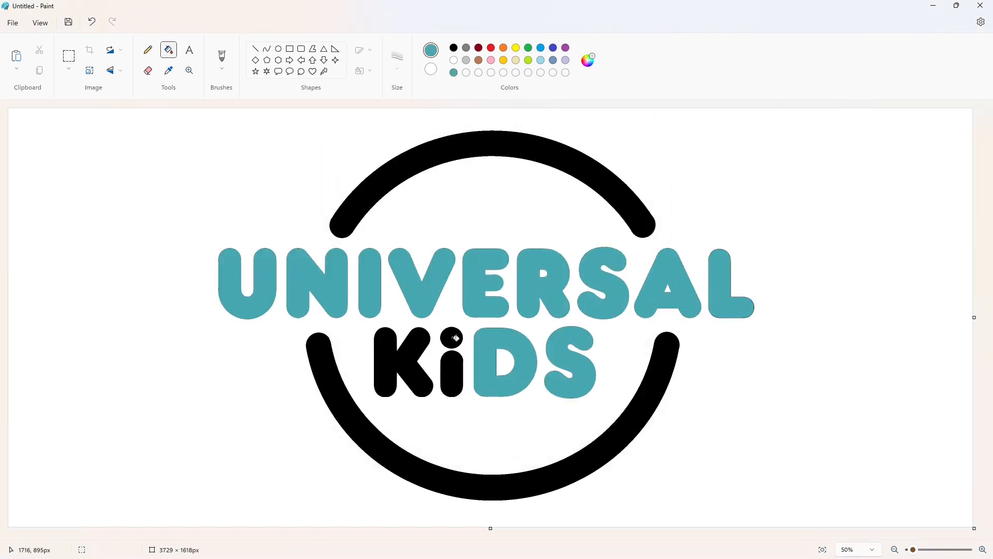
click(456, 338)
click(453, 366)
click(417, 339)
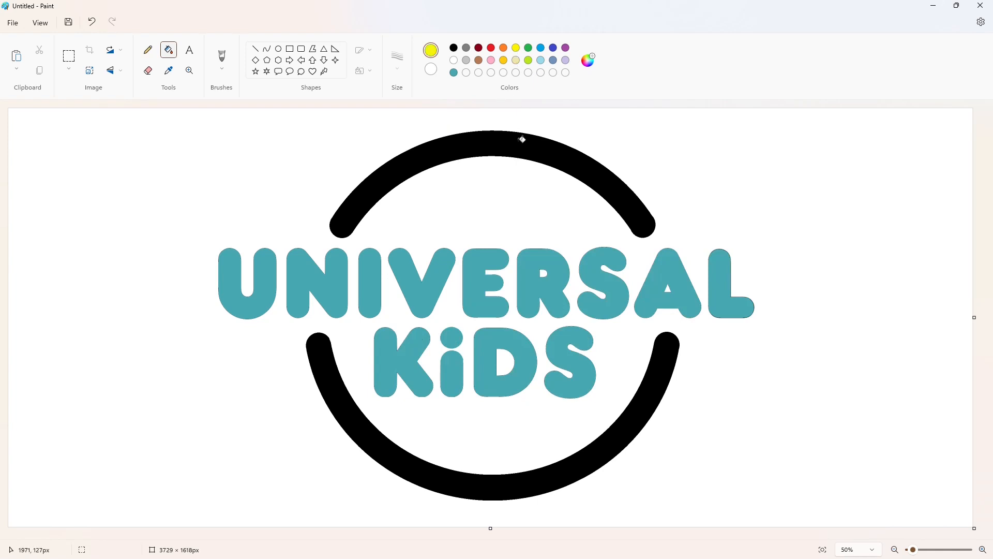